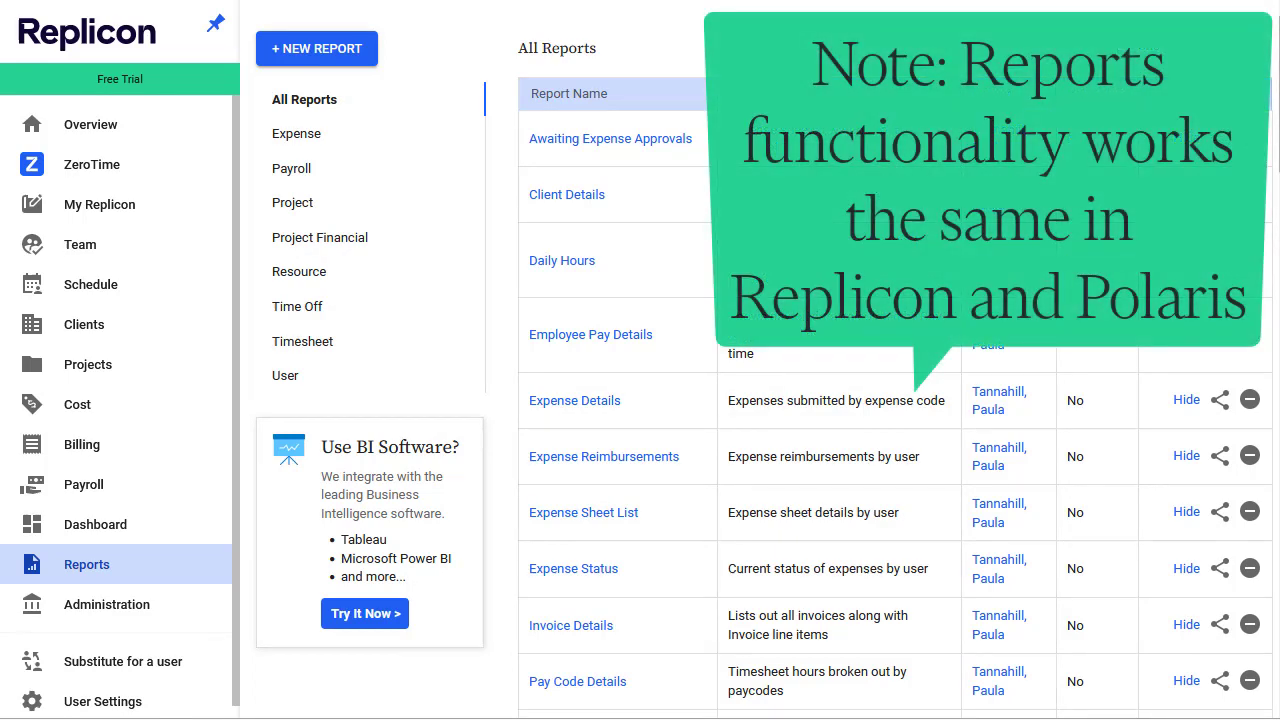
Step: Look through the list of all available reports and their descriptions
scroll(737, 360, down, 2)
scroll(737, 360, down, 5)
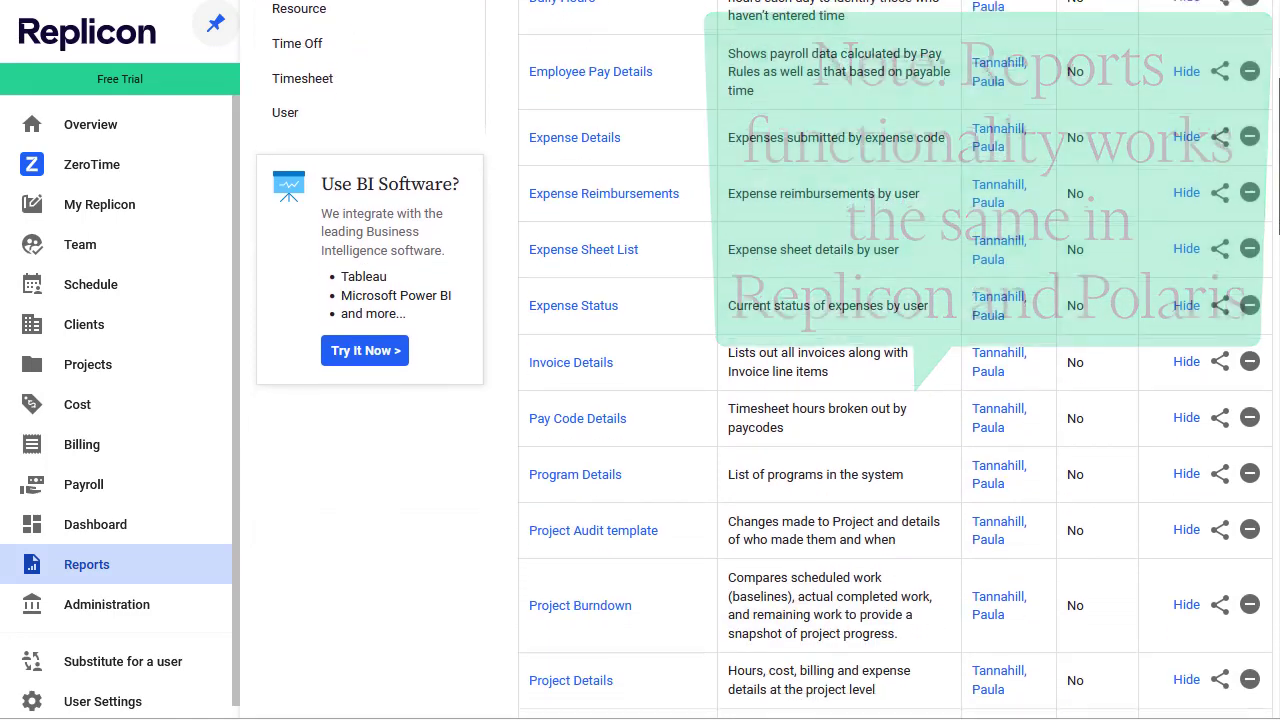
scroll(737, 360, down, 5)
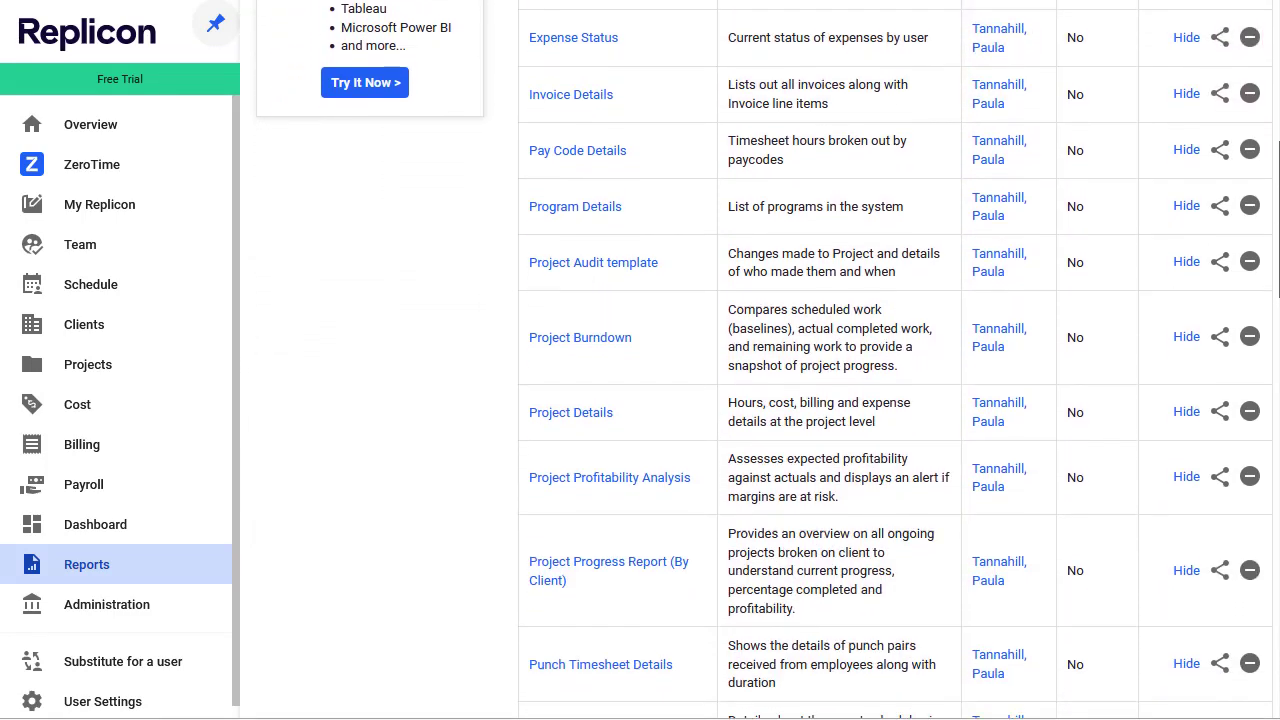
scroll(737, 360, down, 5)
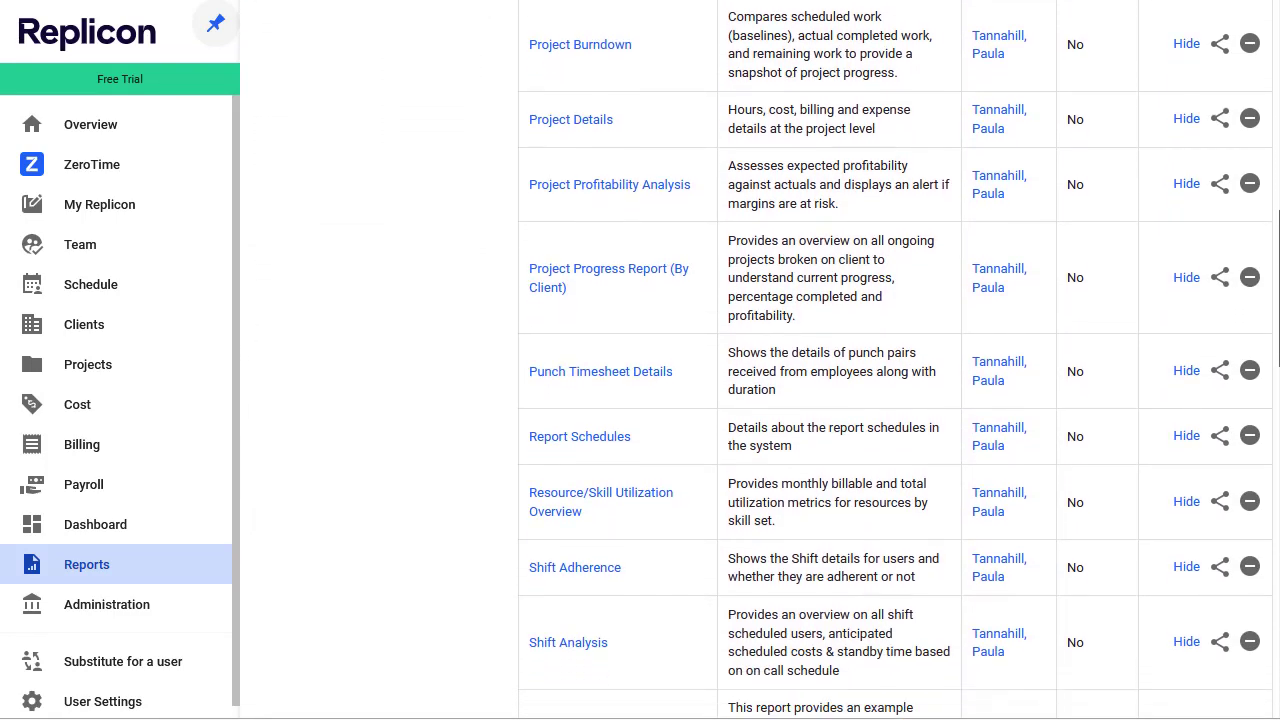
scroll(737, 360, down, 5)
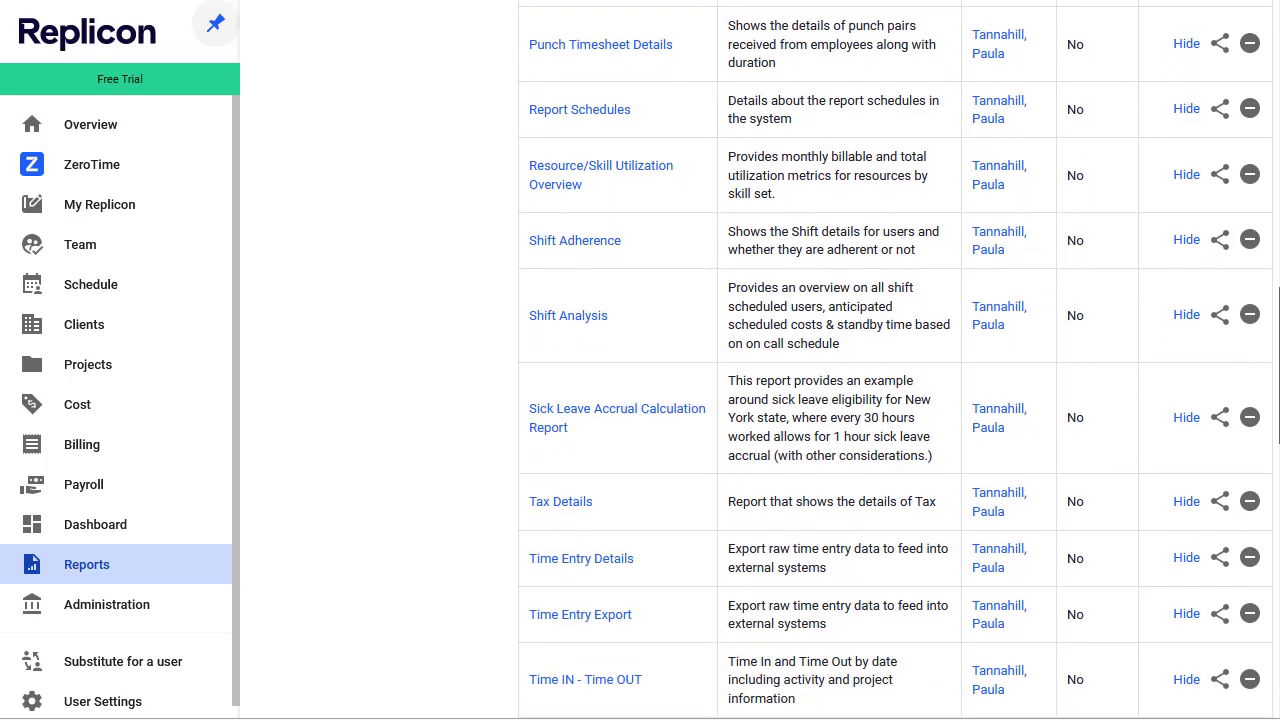
scroll(737, 360, down, 4)
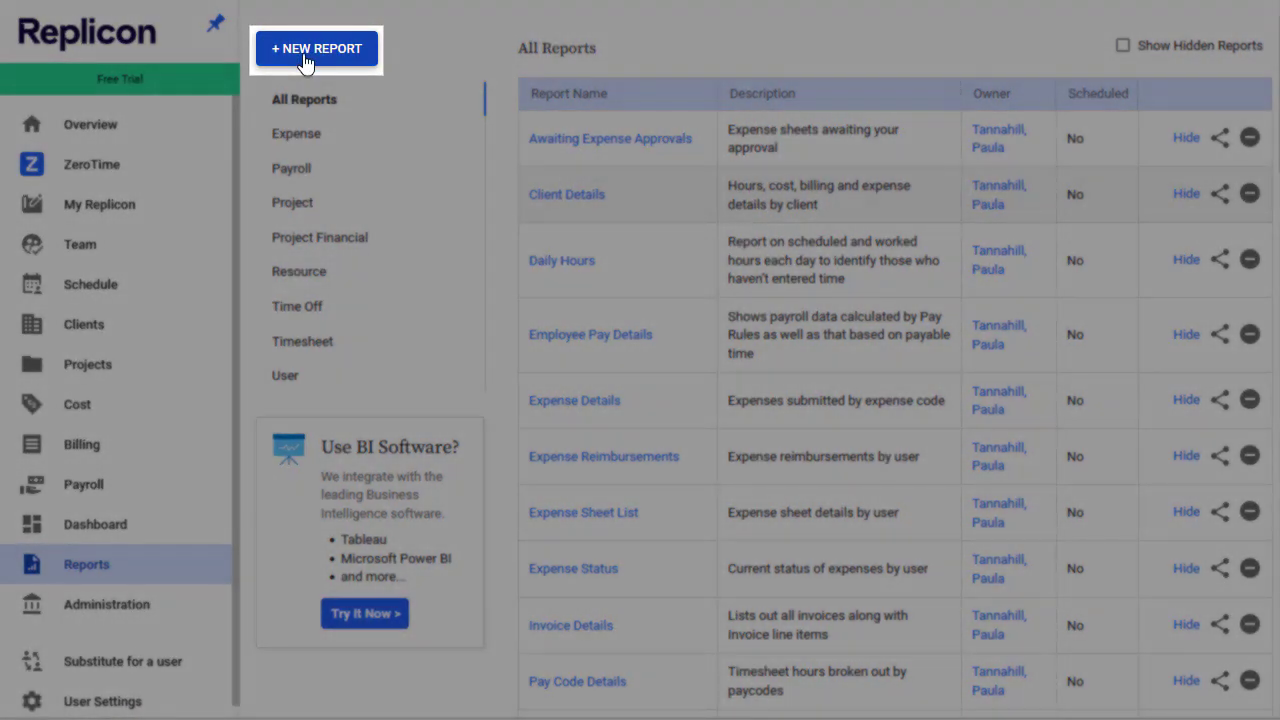
Step: Start creating a new report and review the available report type templates
click(305, 60)
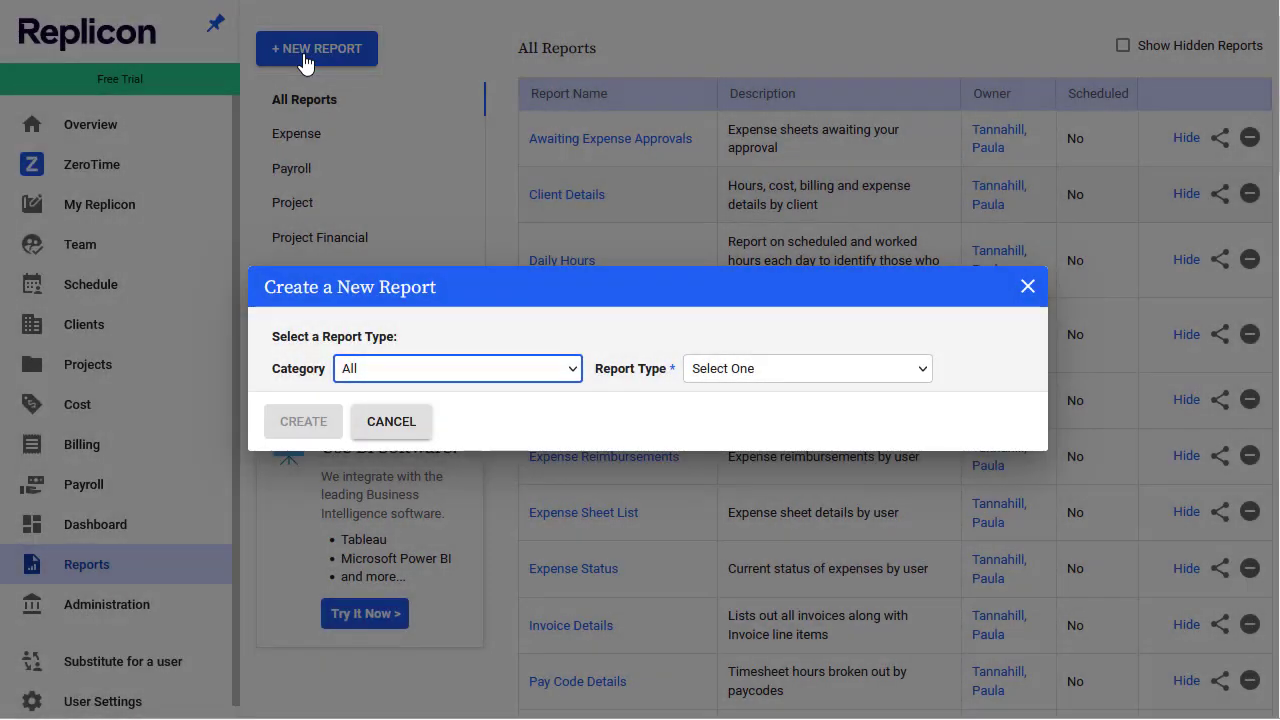
click(708, 372)
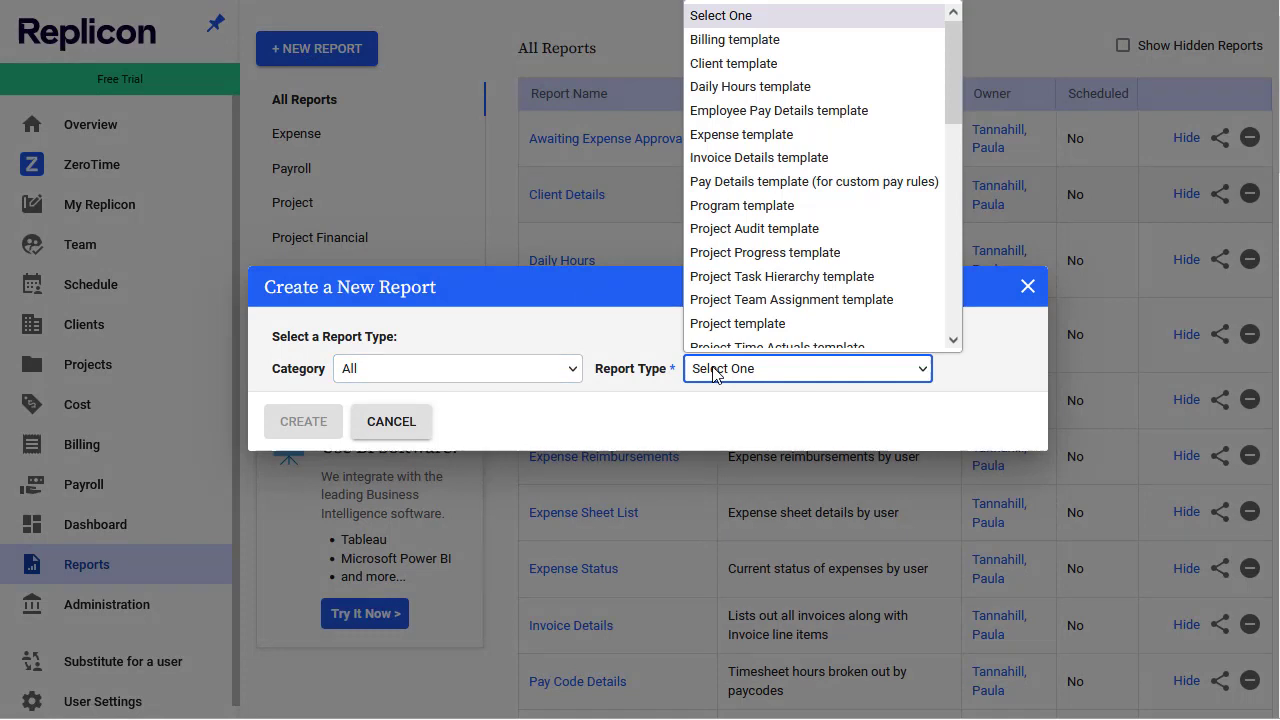
click(714, 315)
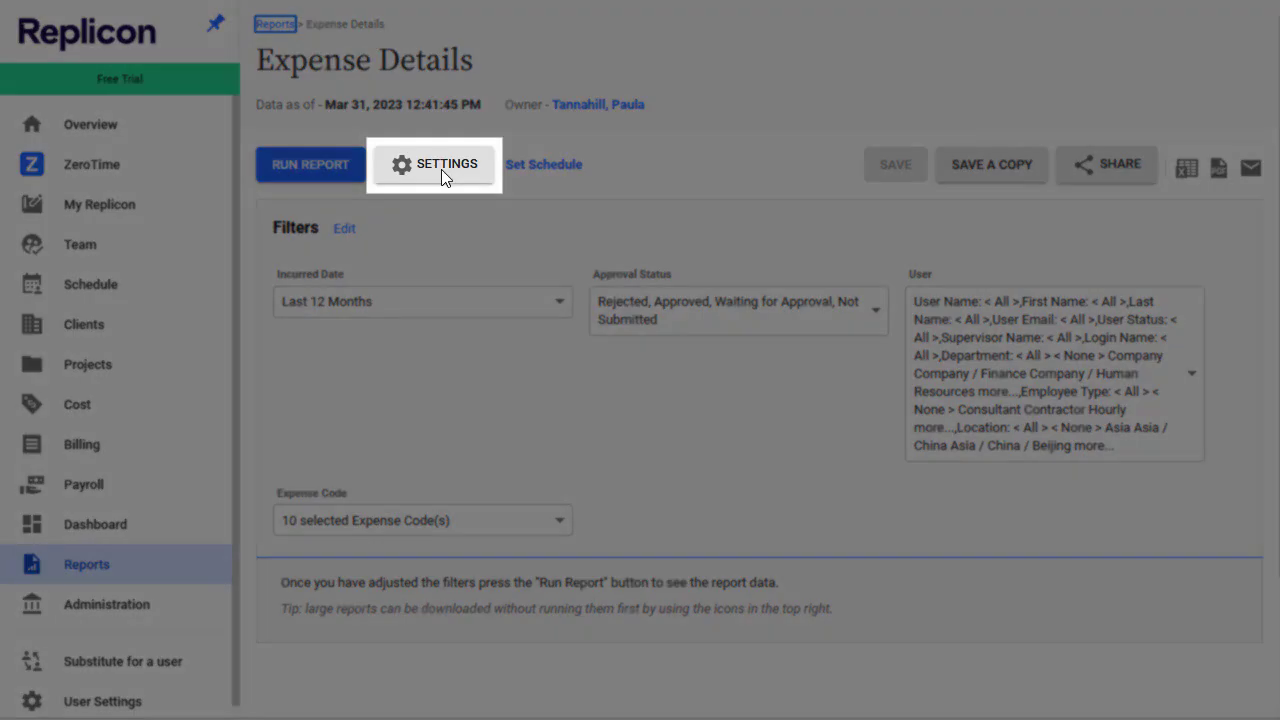
Step: Open the Expense Details report and its settings, and look through the predefined columns on offer
click(443, 170)
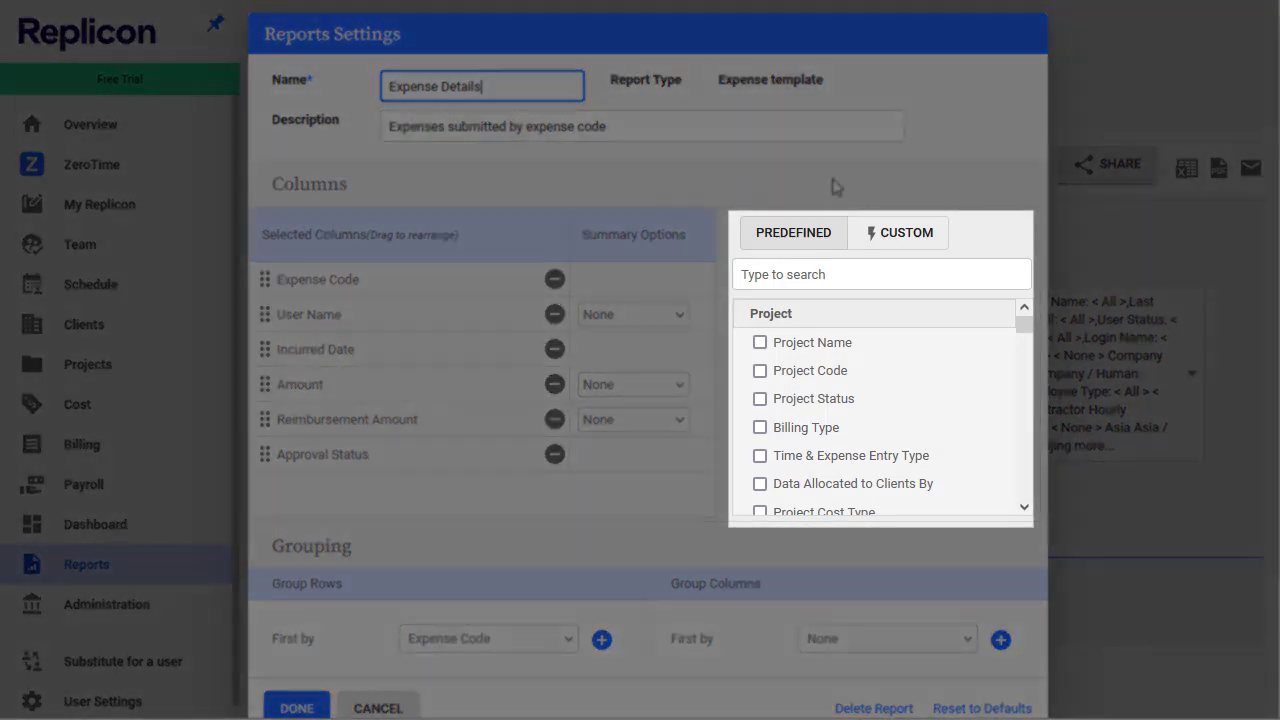
drag(1019, 329, 1030, 420)
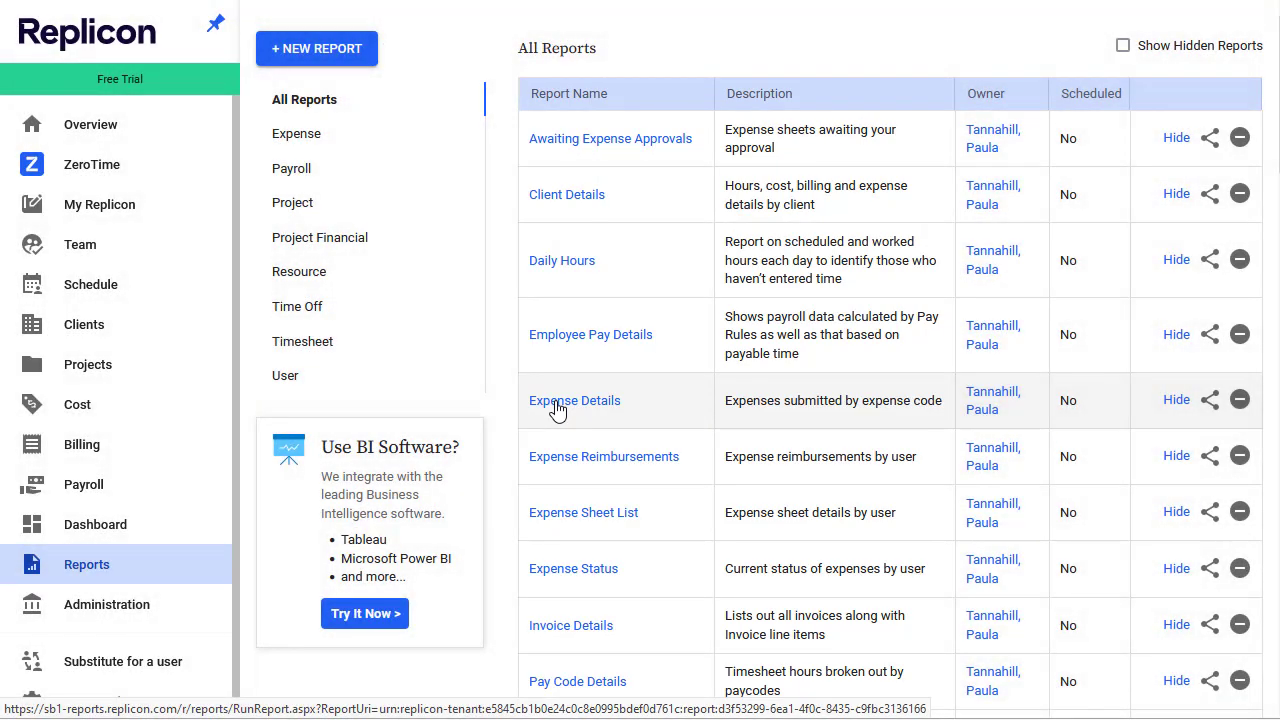
click(557, 404)
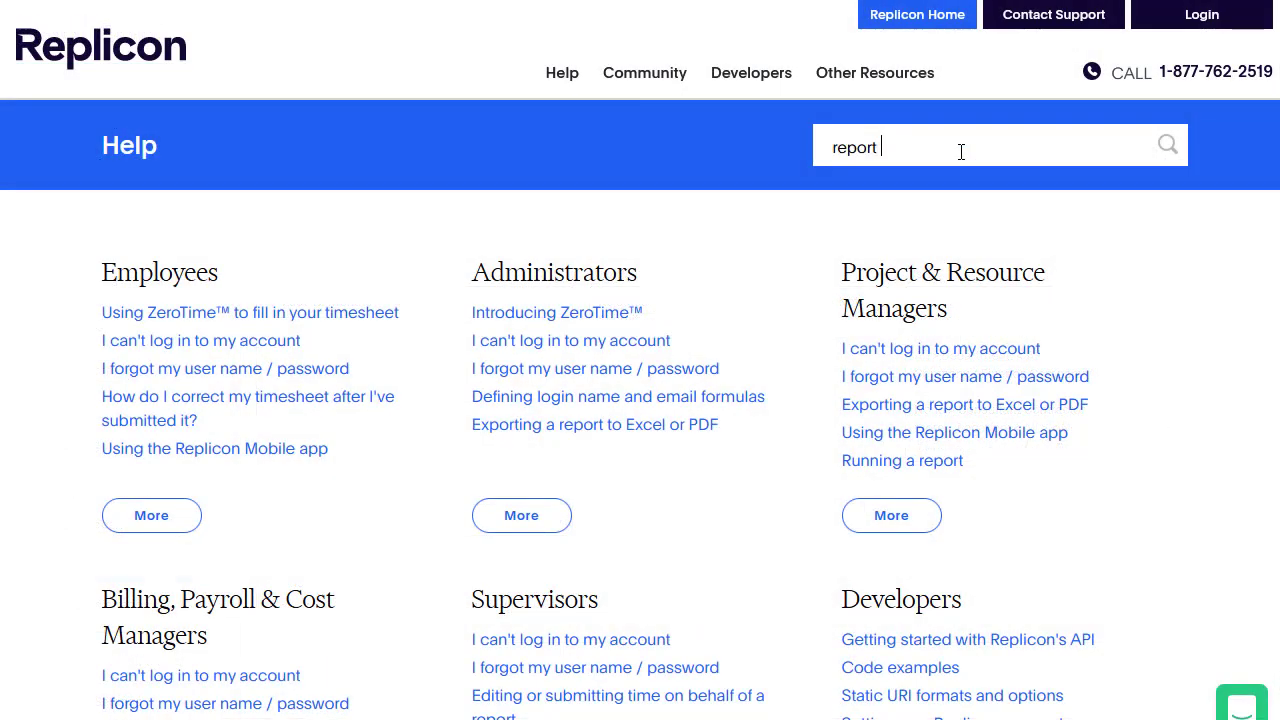
Step: Search the Replicon Help site for "reports field matrix" and open the Reports Field Matrix article
text(s field matrix)
key(Return)
scroll(961, 149, down, 10)
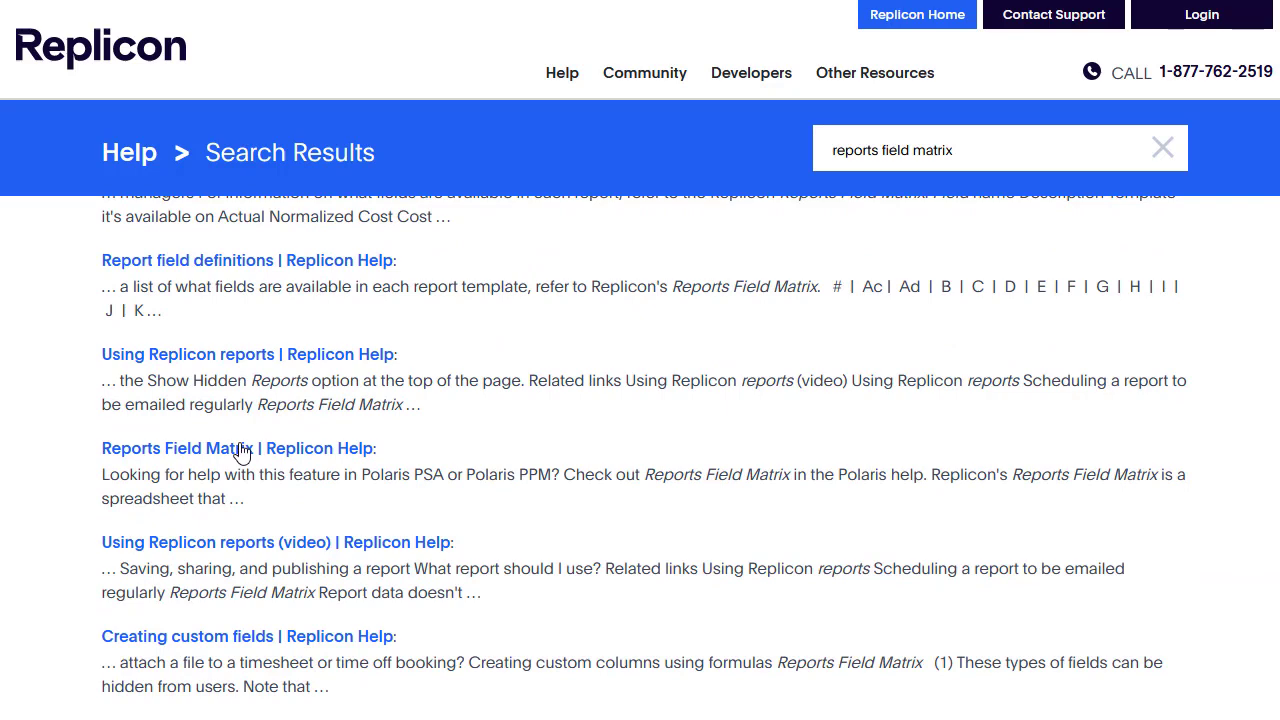
click(248, 452)
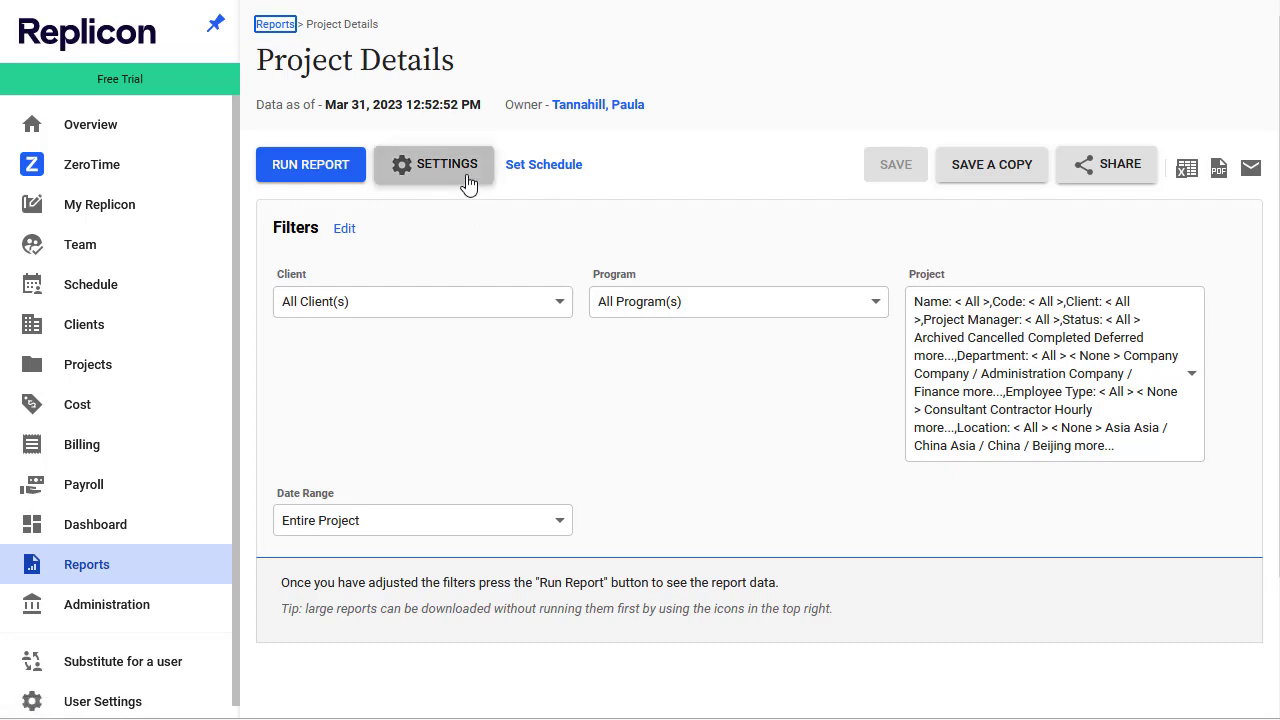
Step: Open the settings of the Project Details report and look through its predefined columns
click(466, 177)
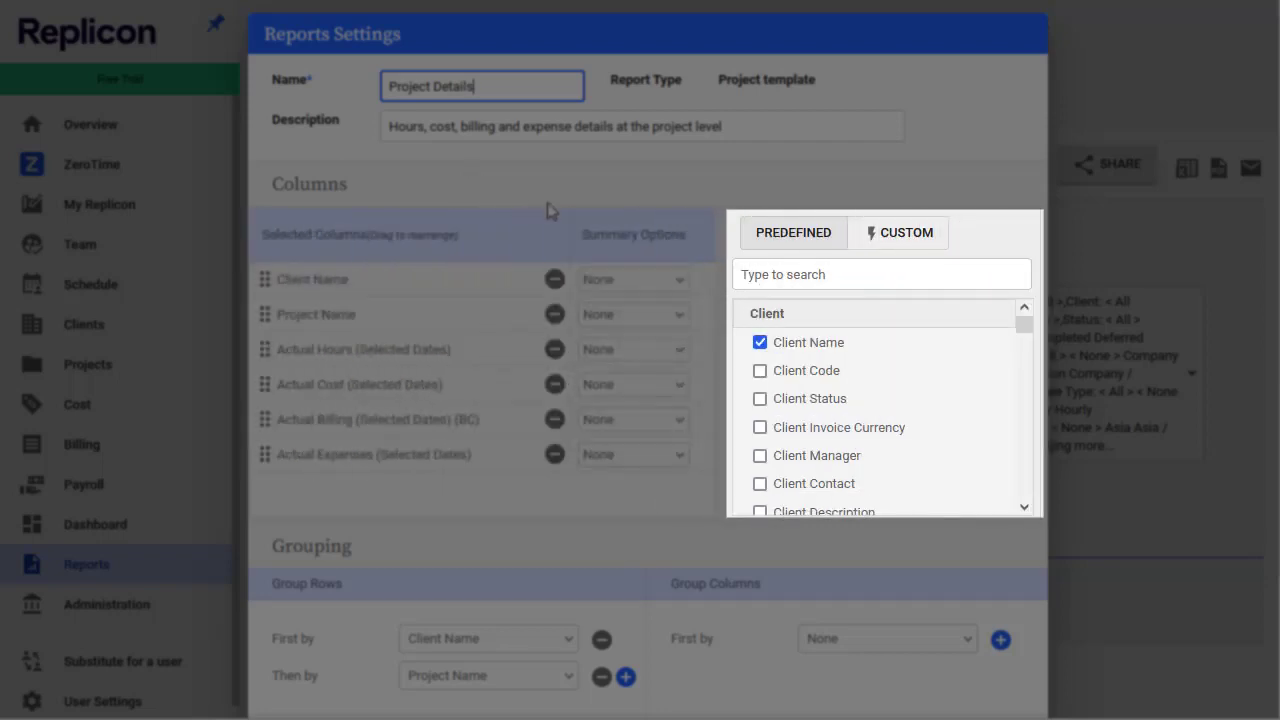
drag(1024, 325, 1032, 410)
Step: Find the predefined Project Code column, add it to the selected columns and remove it again
click(930, 278)
text(p)
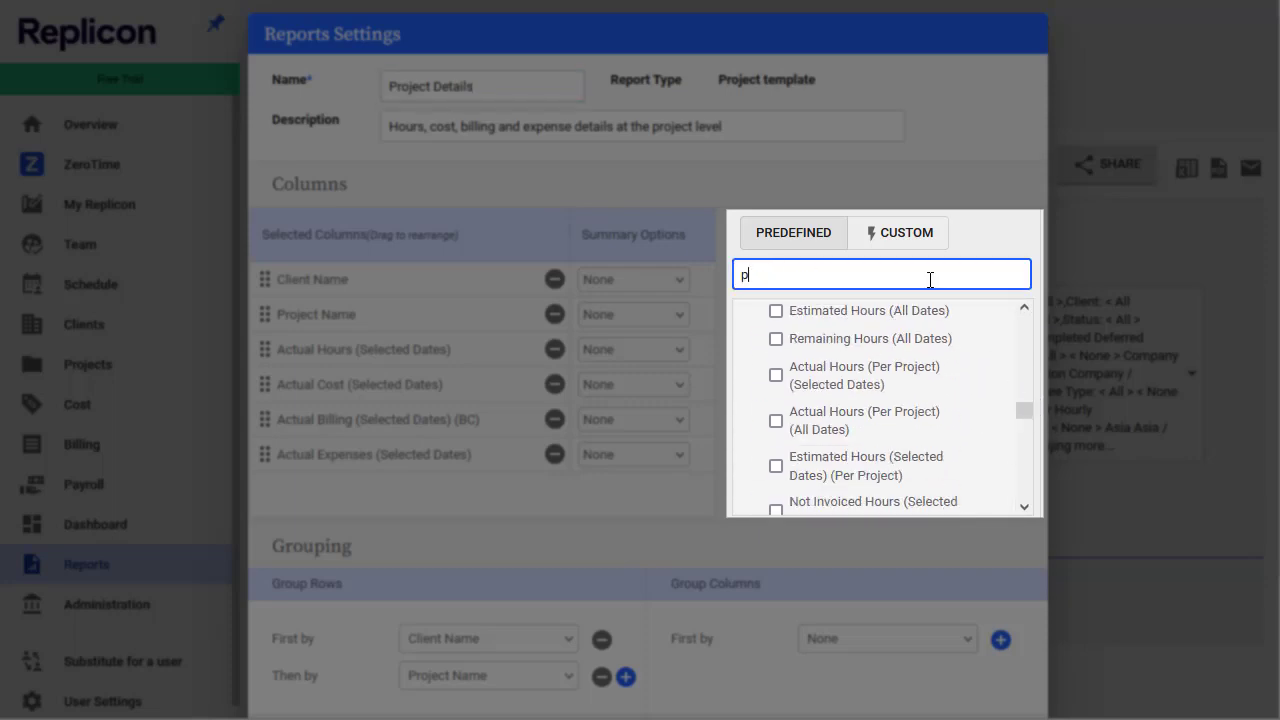
text(roject cod)
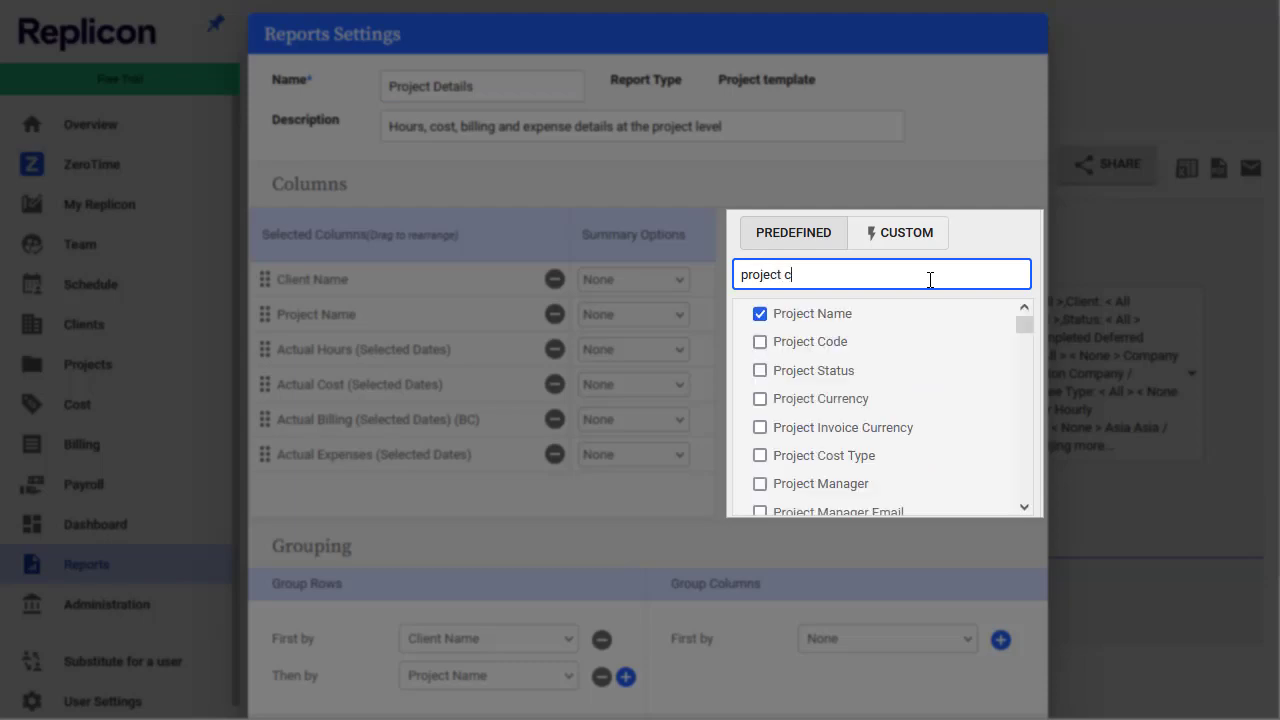
text(e)
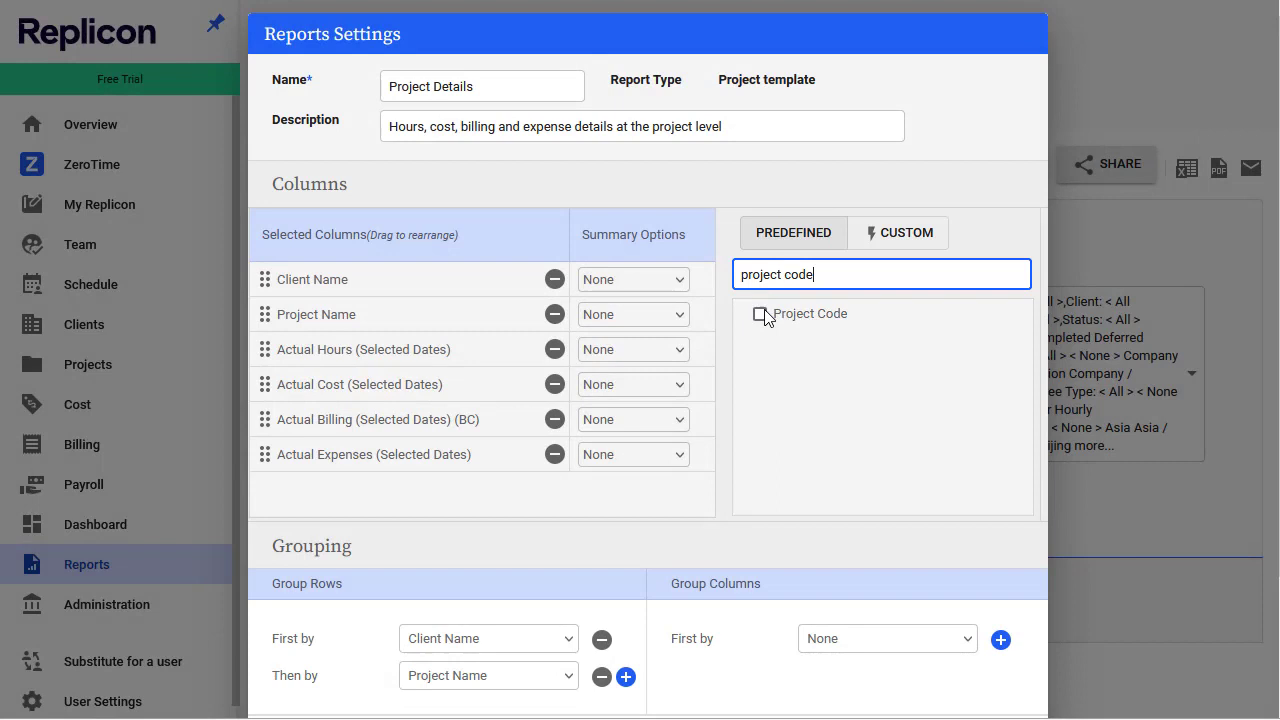
click(761, 314)
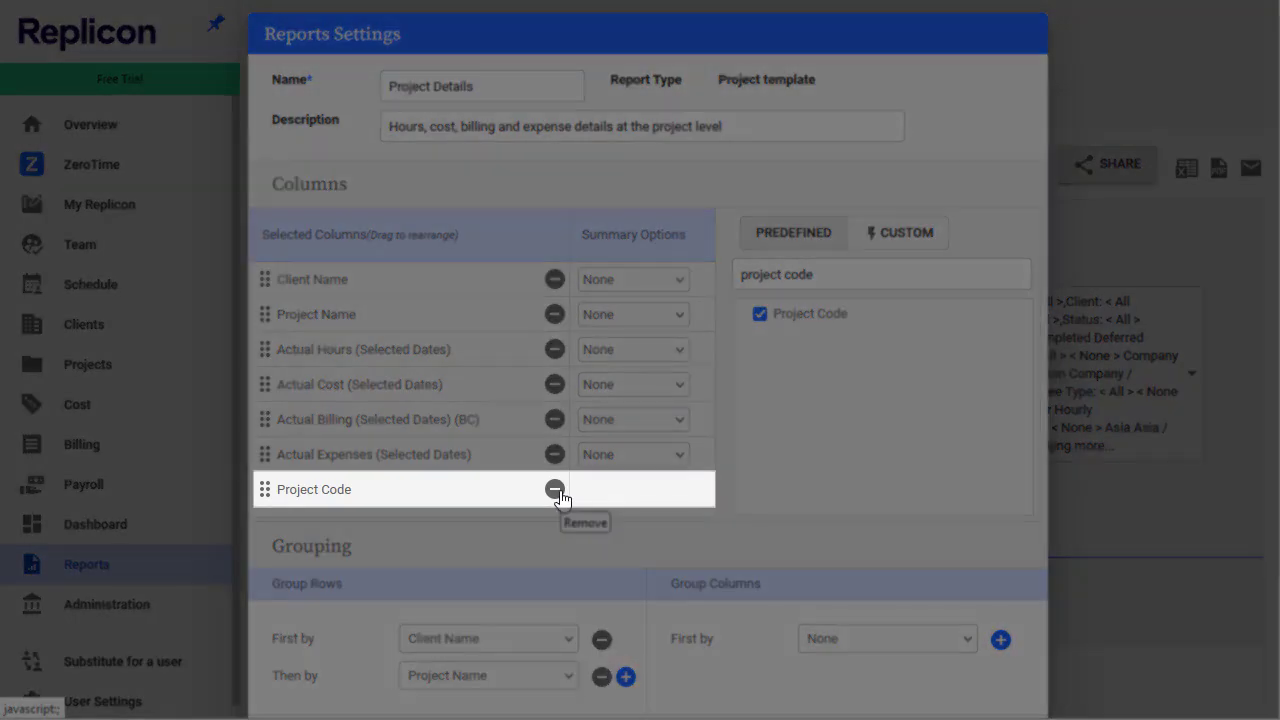
click(554, 489)
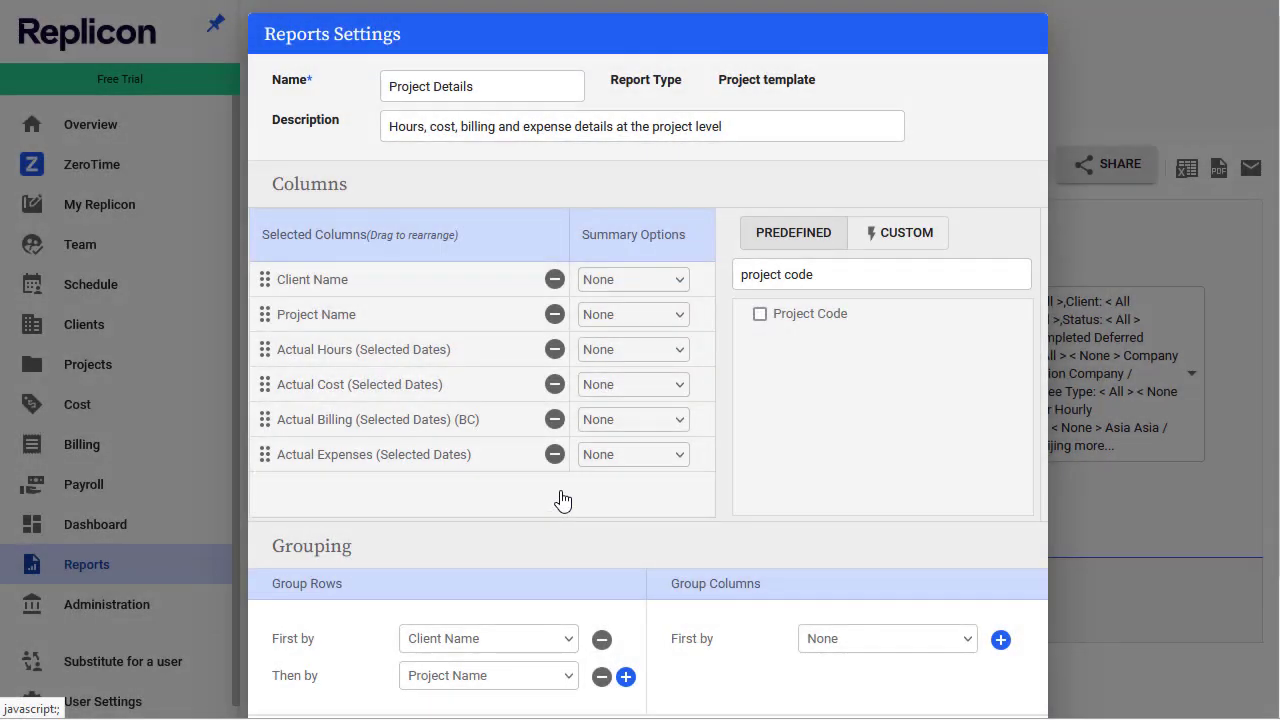
Step: Start a new custom column for the report and name it "Labor+Exp"
click(919, 240)
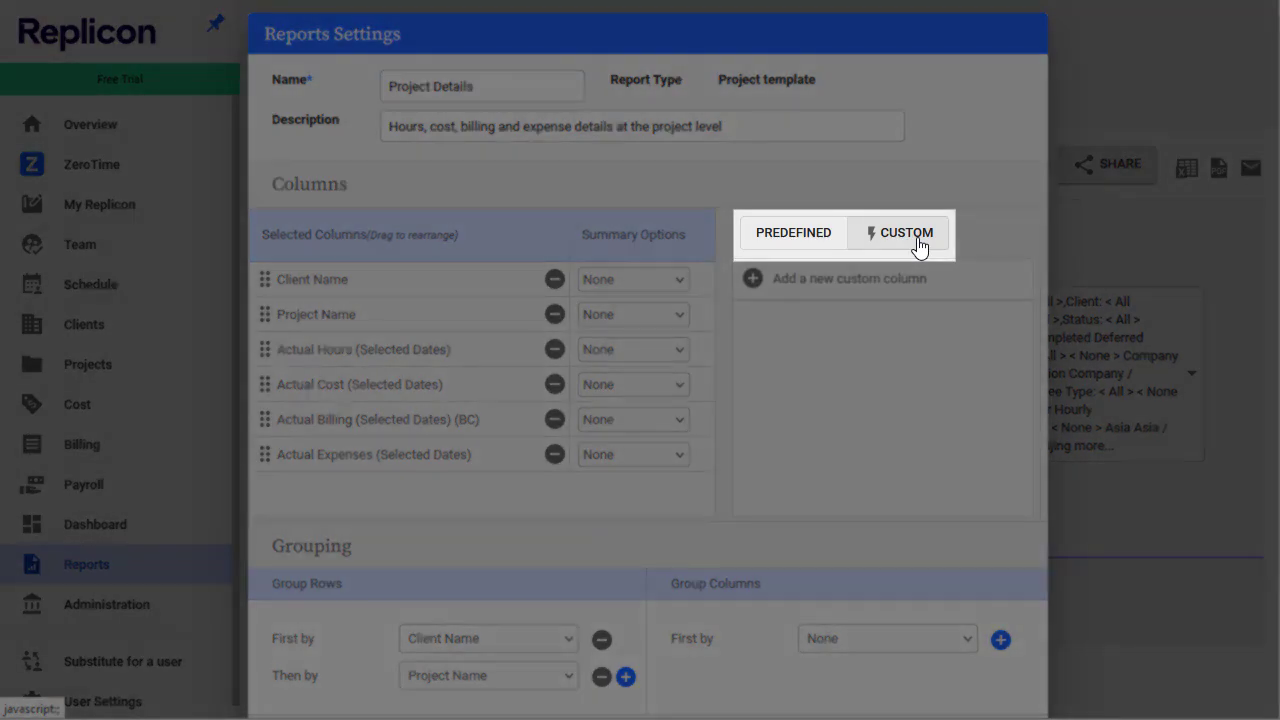
click(754, 281)
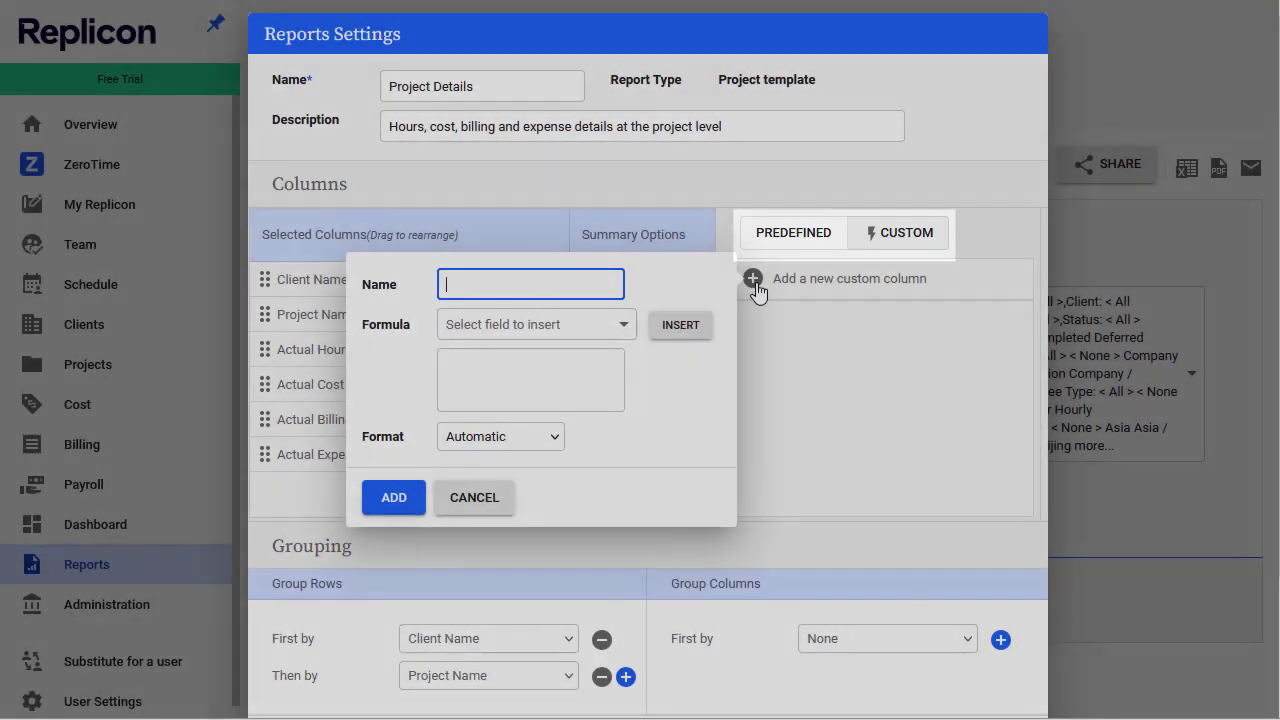
text(Lab)
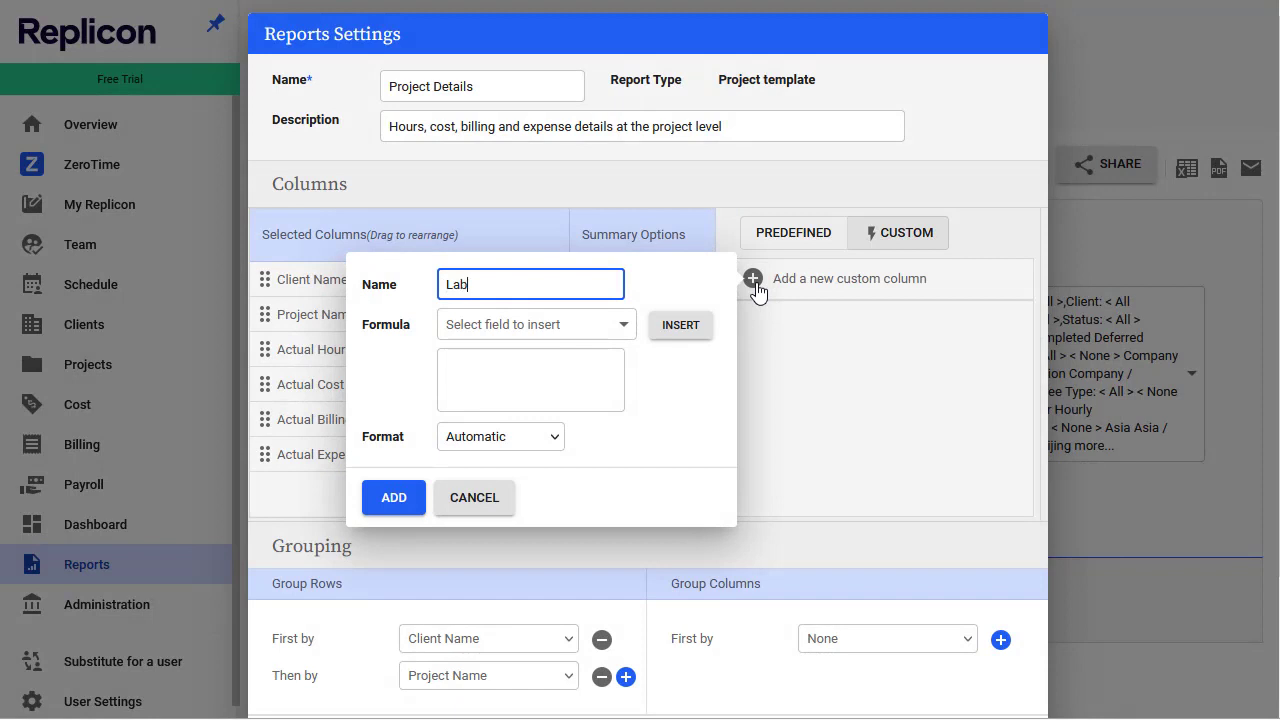
text(or+Exp)
Step: Insert the Actual Cost (All Dates) field into the Labor+Exp column's formula
click(597, 324)
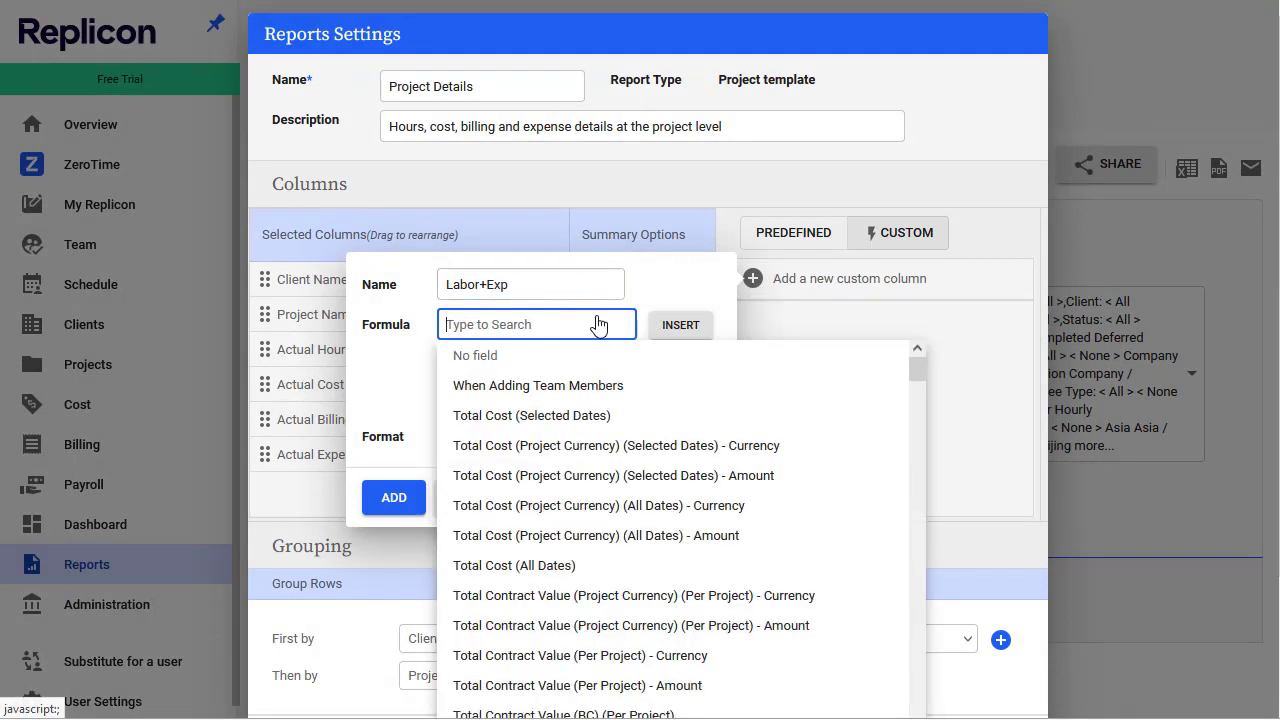
text(actual)
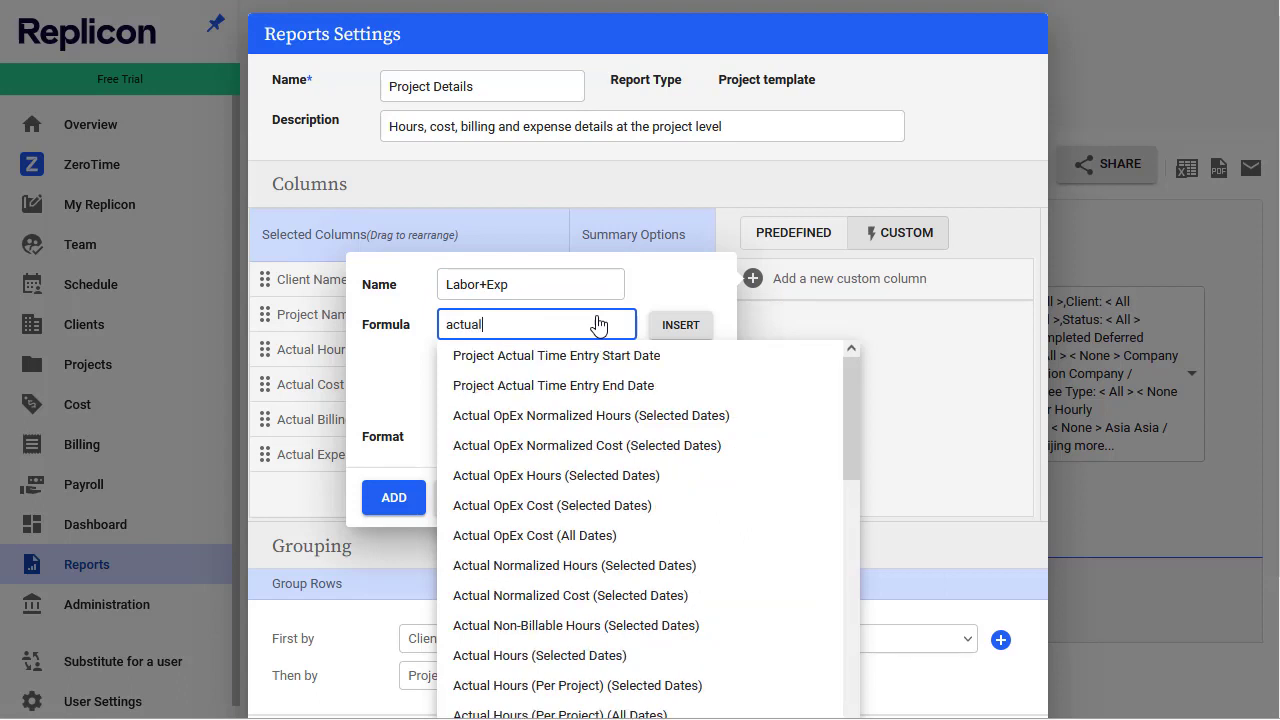
text( cos)
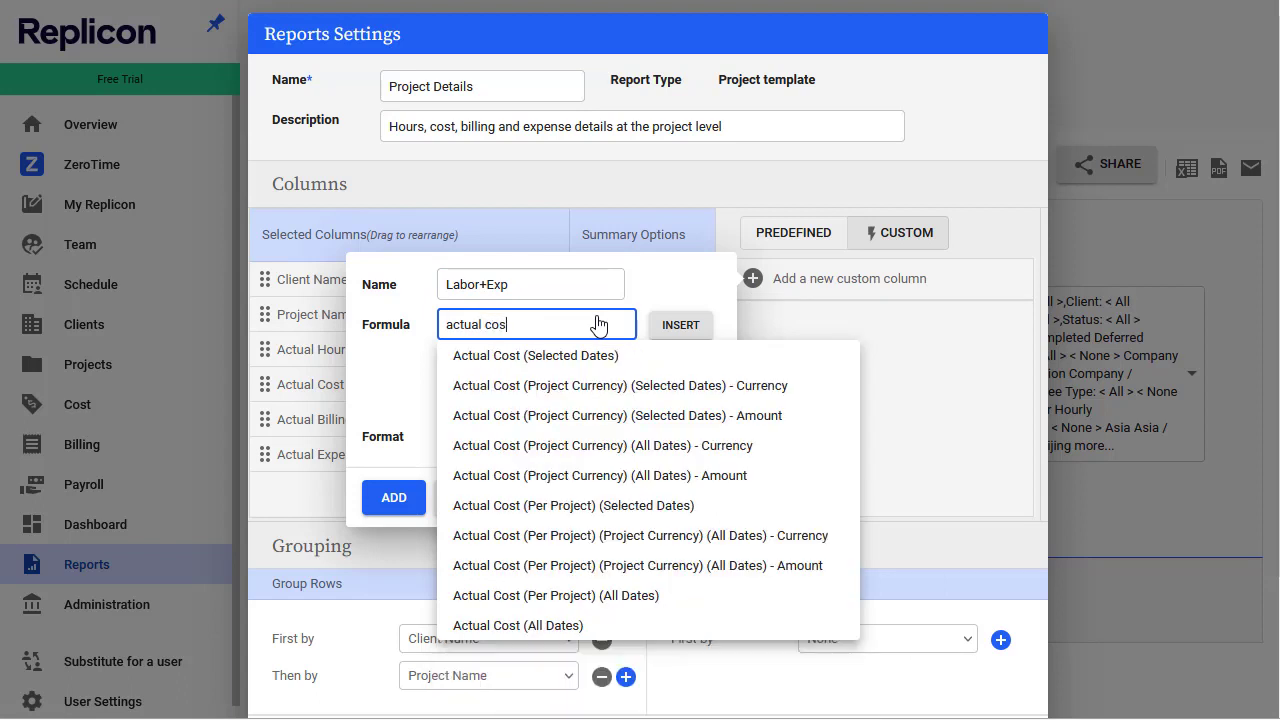
click(506, 626)
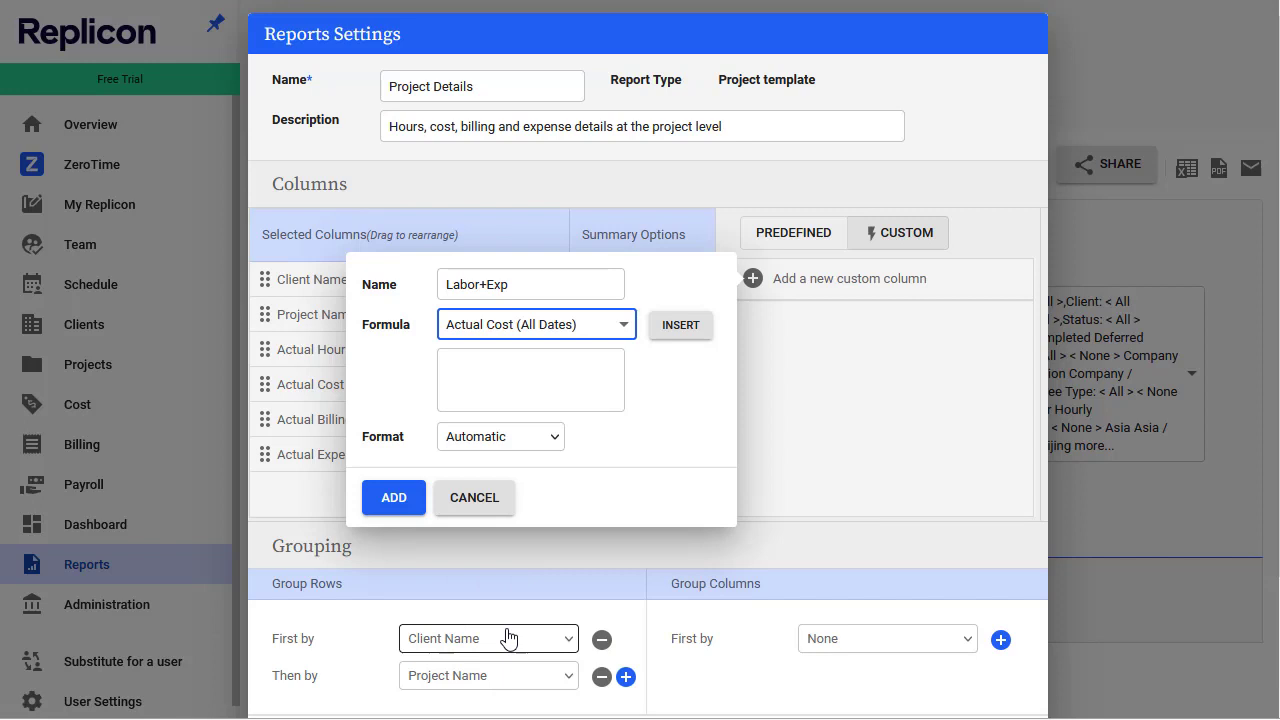
click(678, 326)
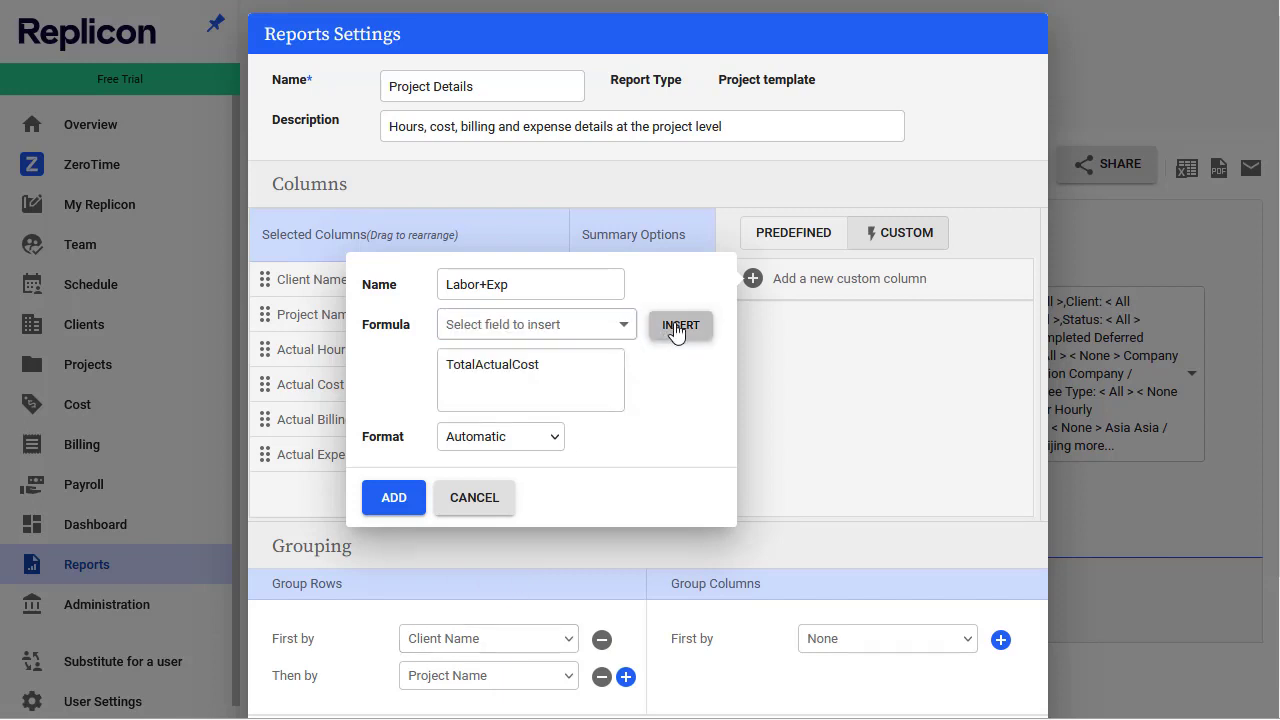
Step: Append the Actual Expenses (All Dates) field to the Labor+Exp formula and add the custom column to the report
click(563, 326)
text(actual)
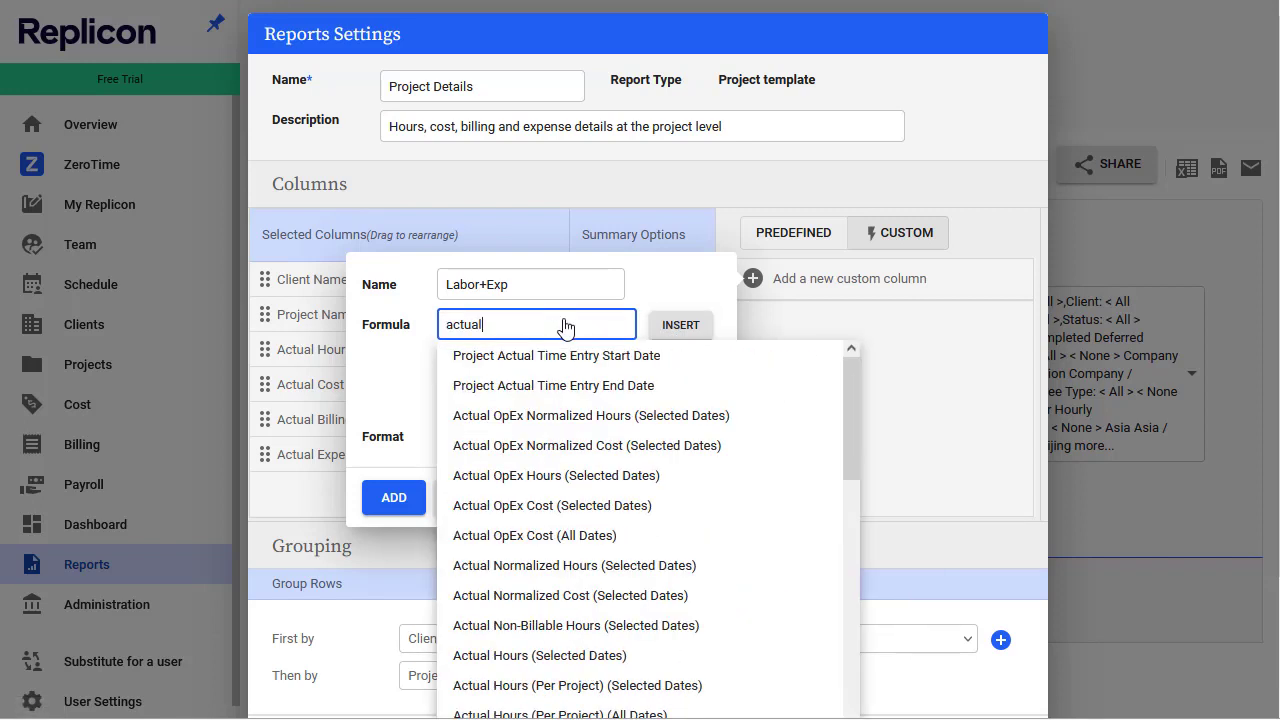
text( exp)
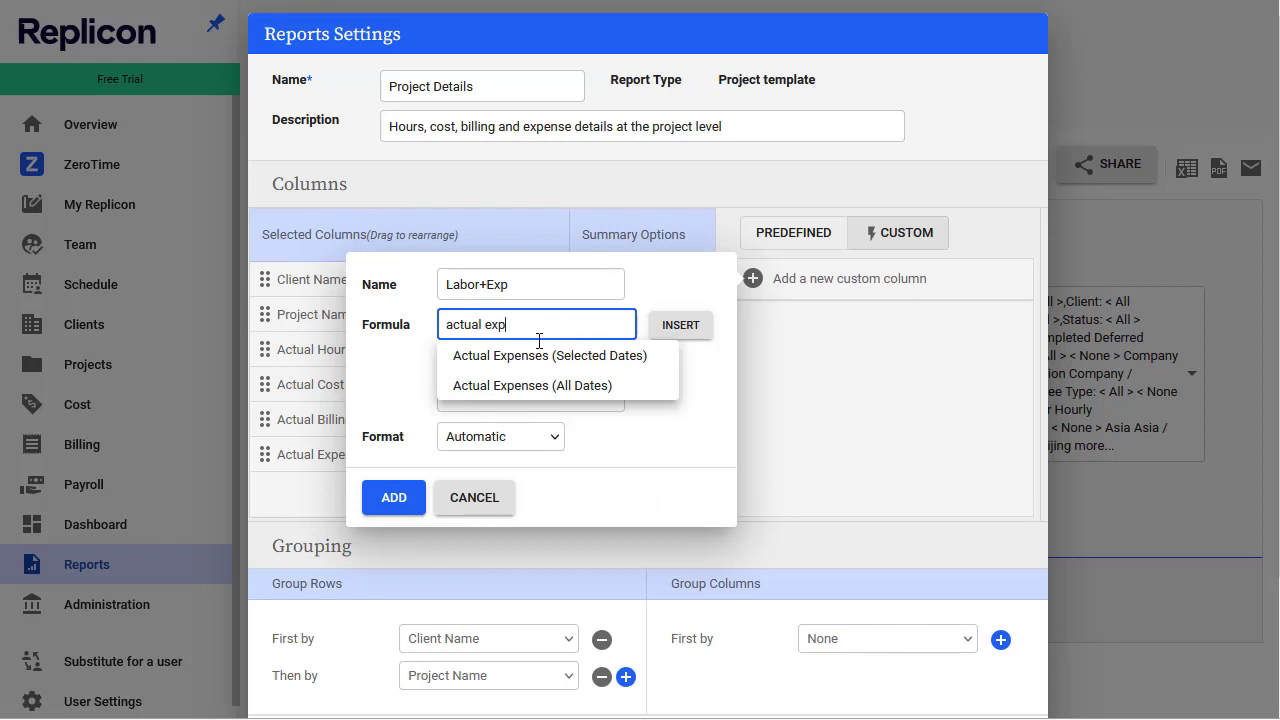
click(530, 385)
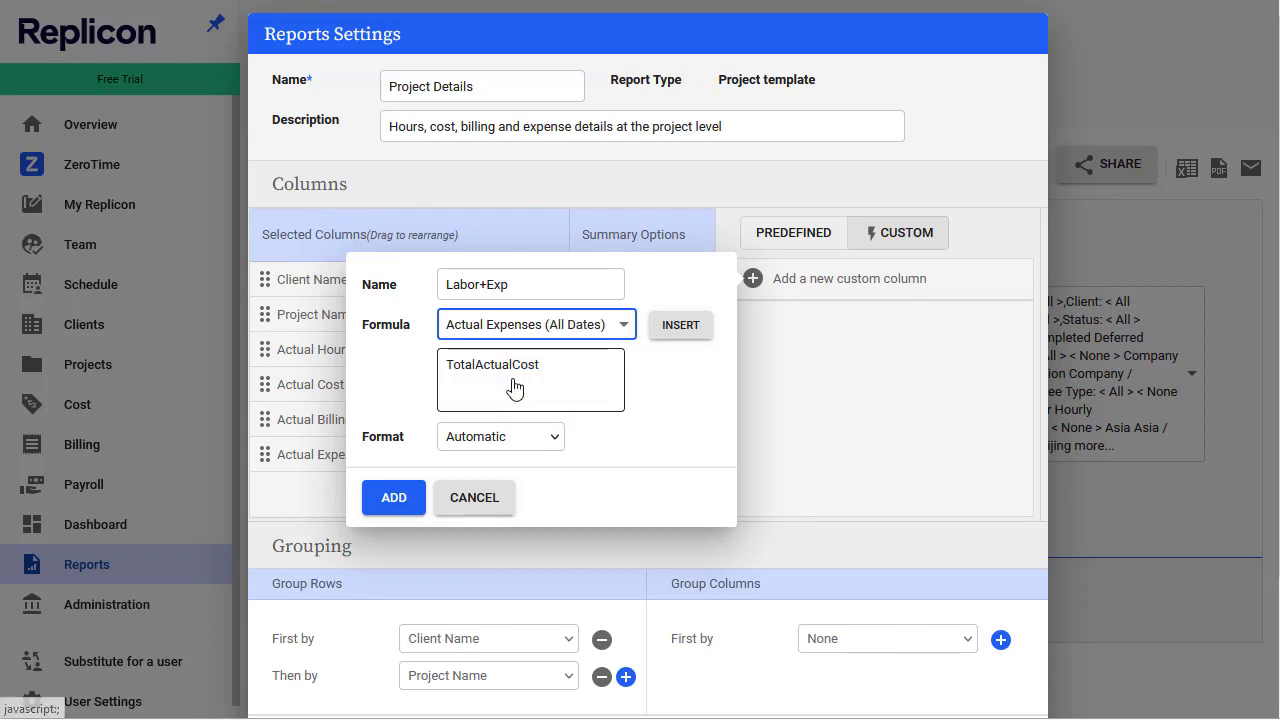
click(680, 336)
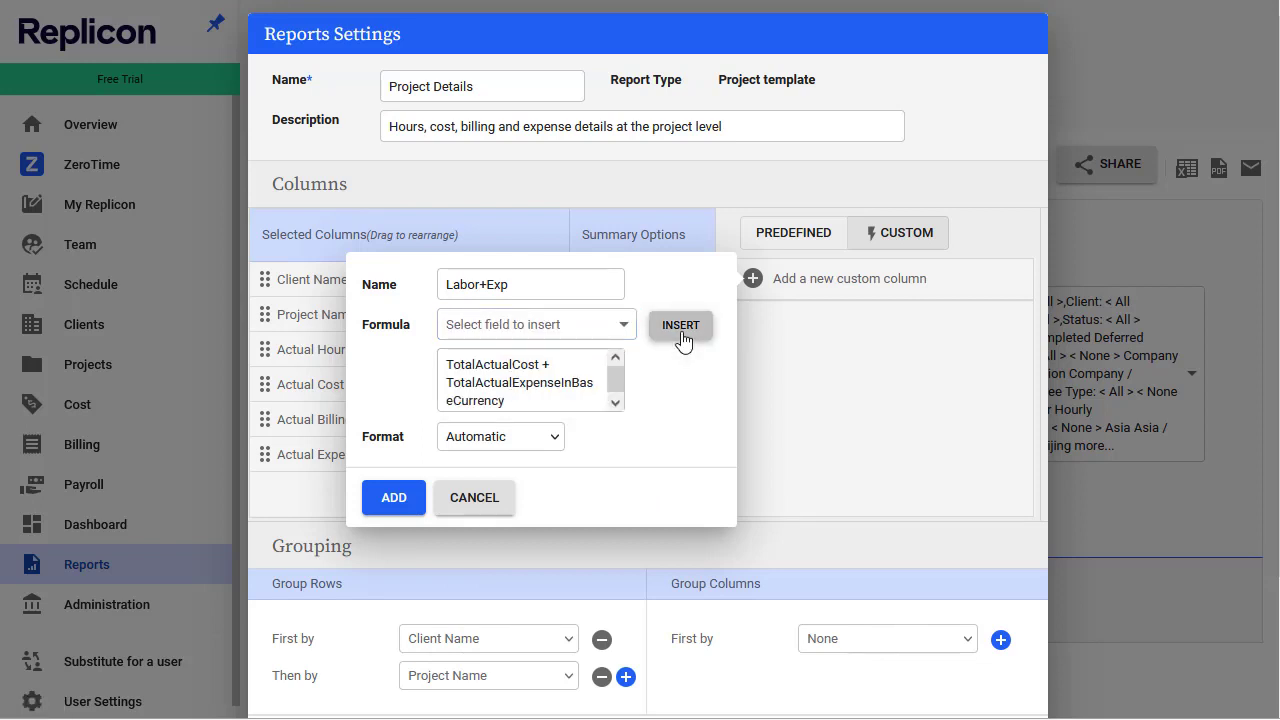
click(408, 508)
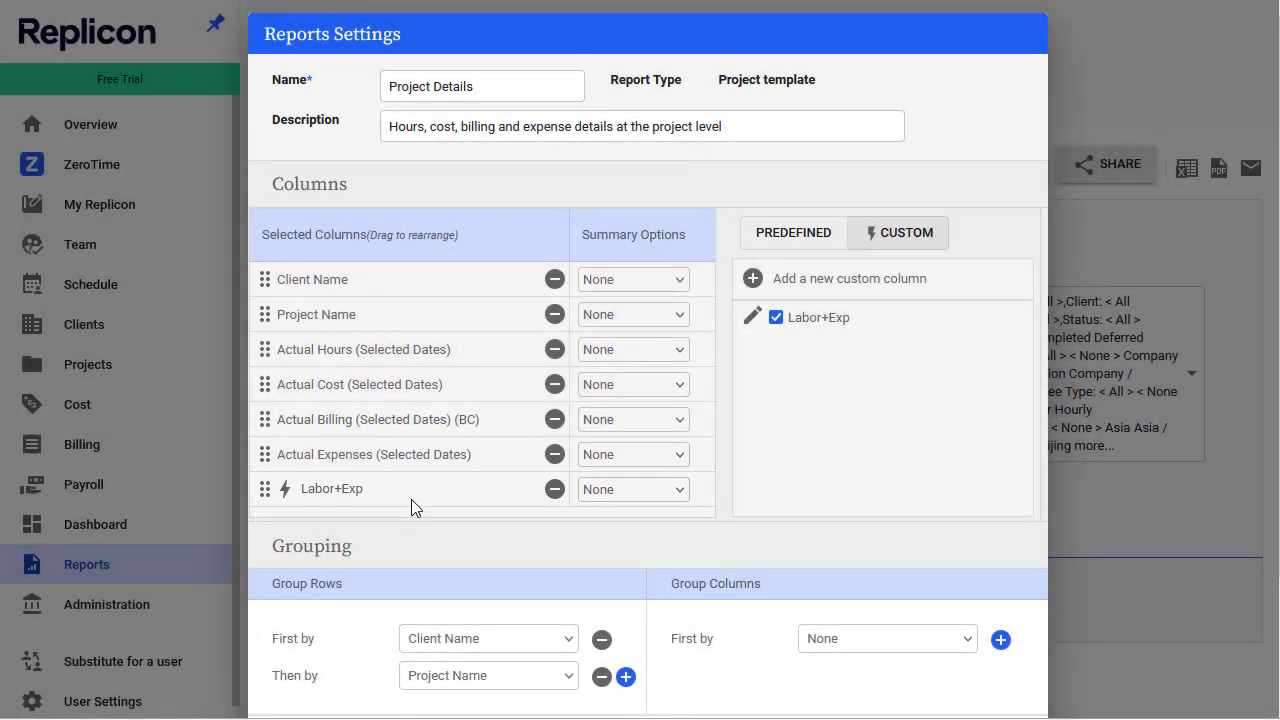
Step: Set the summary option of Actual Billing (Selected Dates) (BC) to Maximum and remove the Client Name row grouping
click(676, 359)
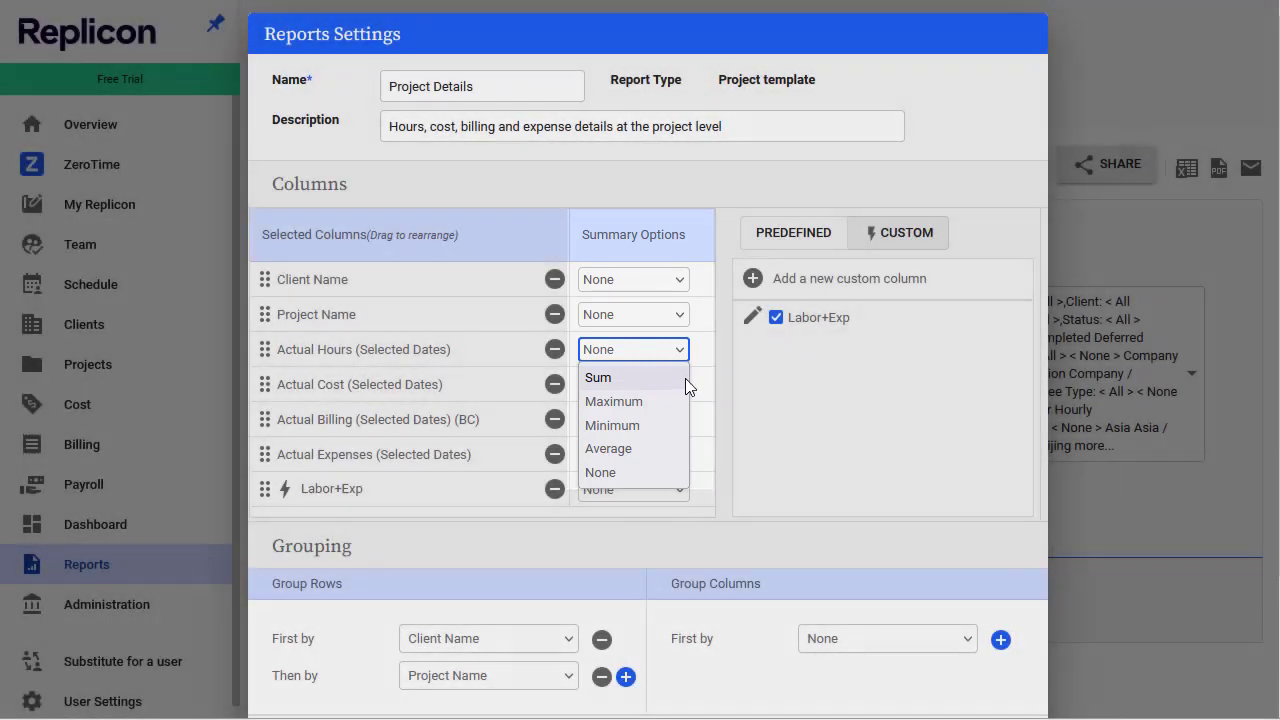
click(695, 384)
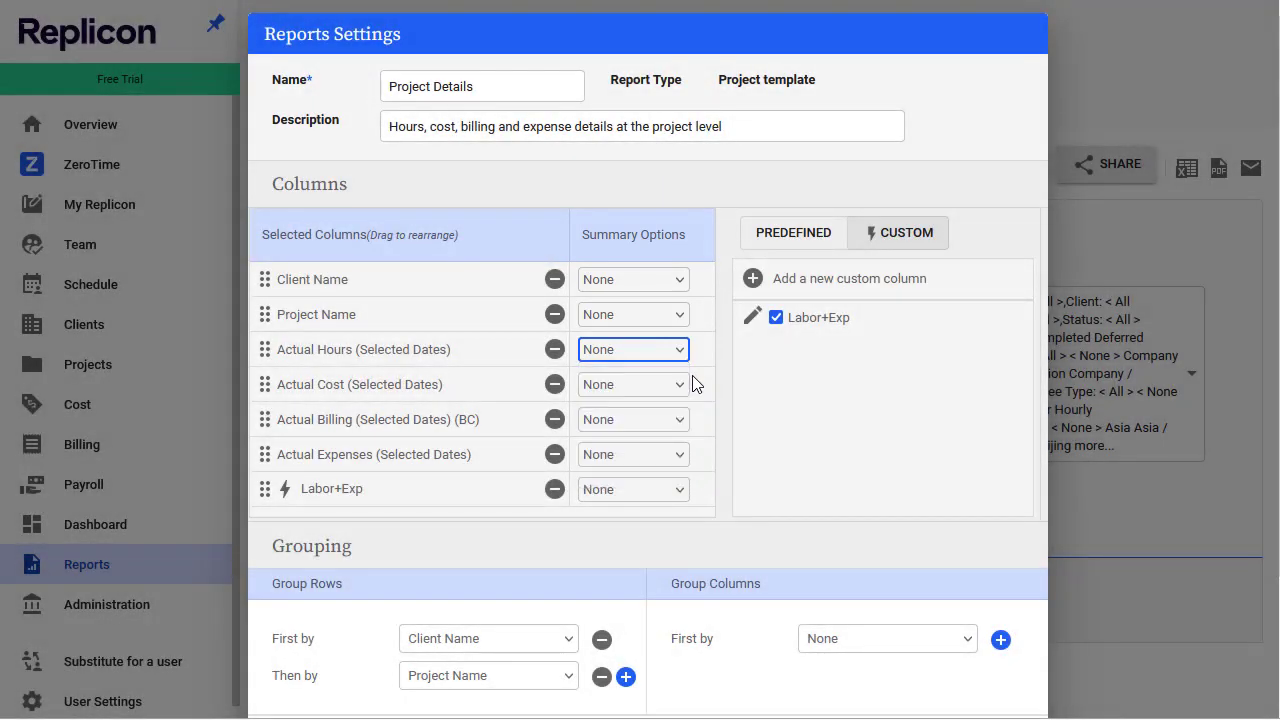
click(682, 419)
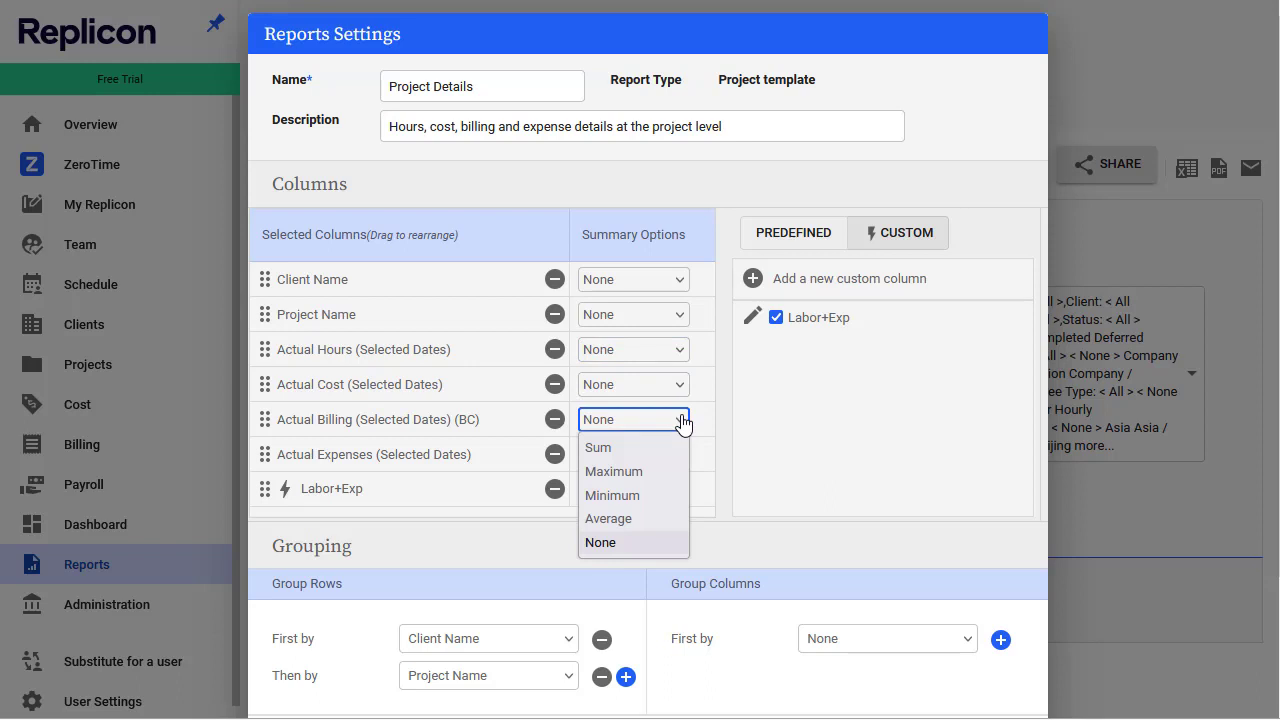
click(659, 469)
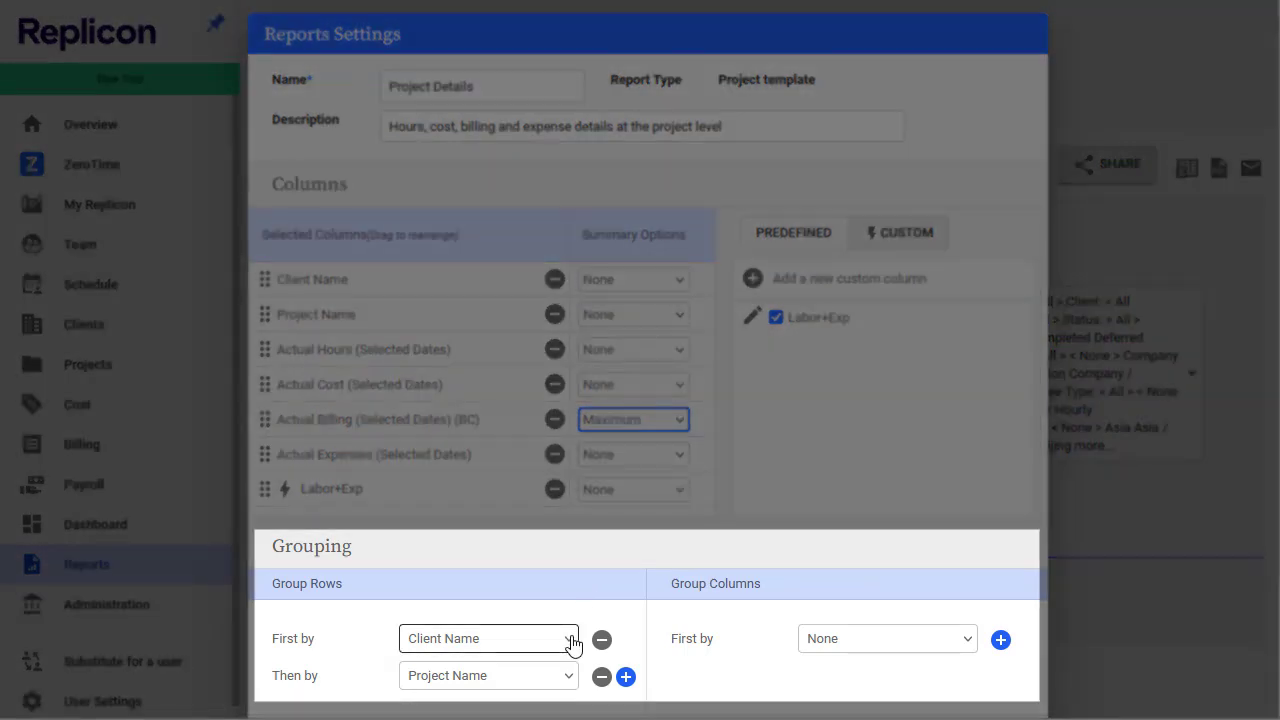
click(601, 641)
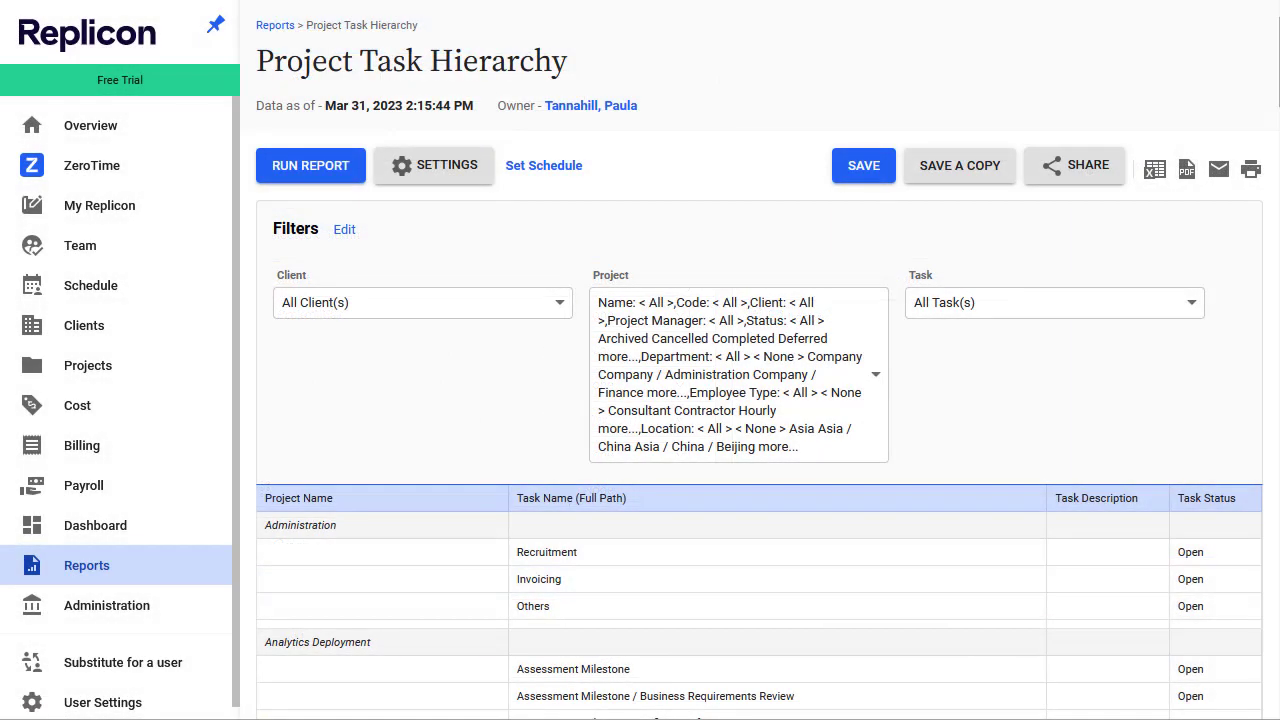
Step: Look through the grouped task rows of the Project Task Hierarchy report
scroll(760, 420, down, 3)
scroll(760, 420, down, 1)
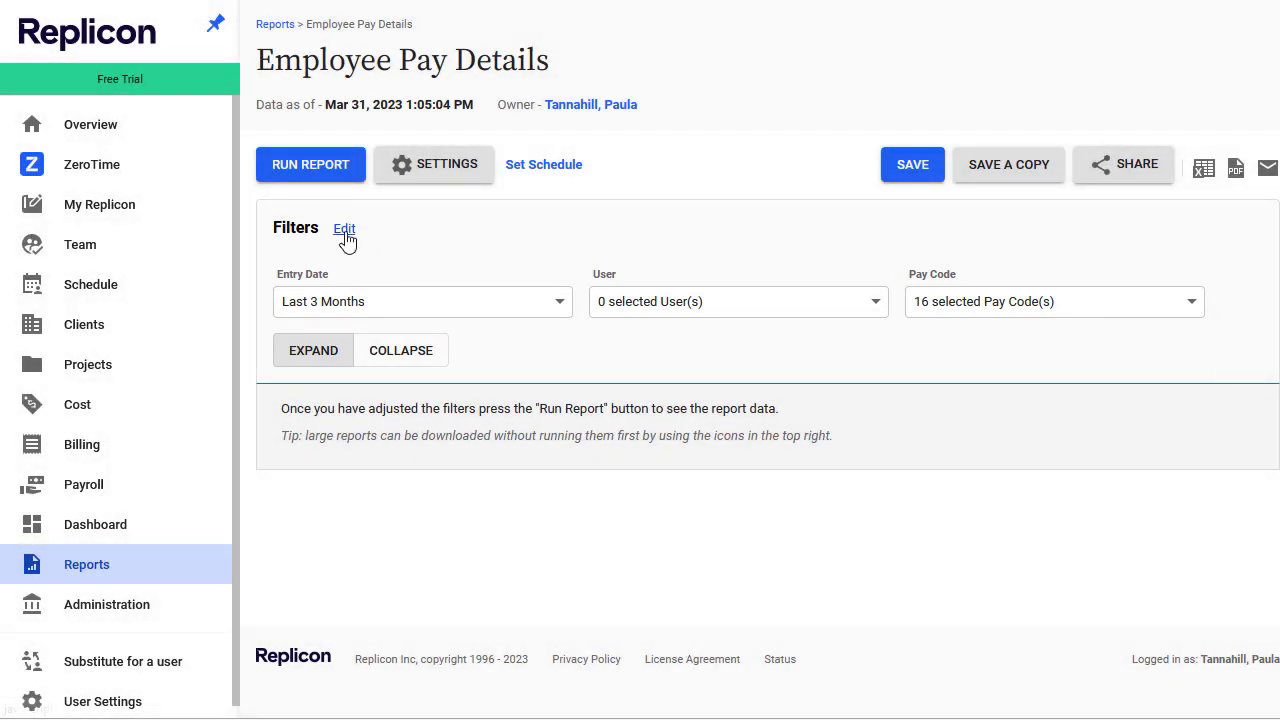
Step: Edit the Employee Pay Details filters to include Employee Type (Current) and exclude Pay Code
click(345, 232)
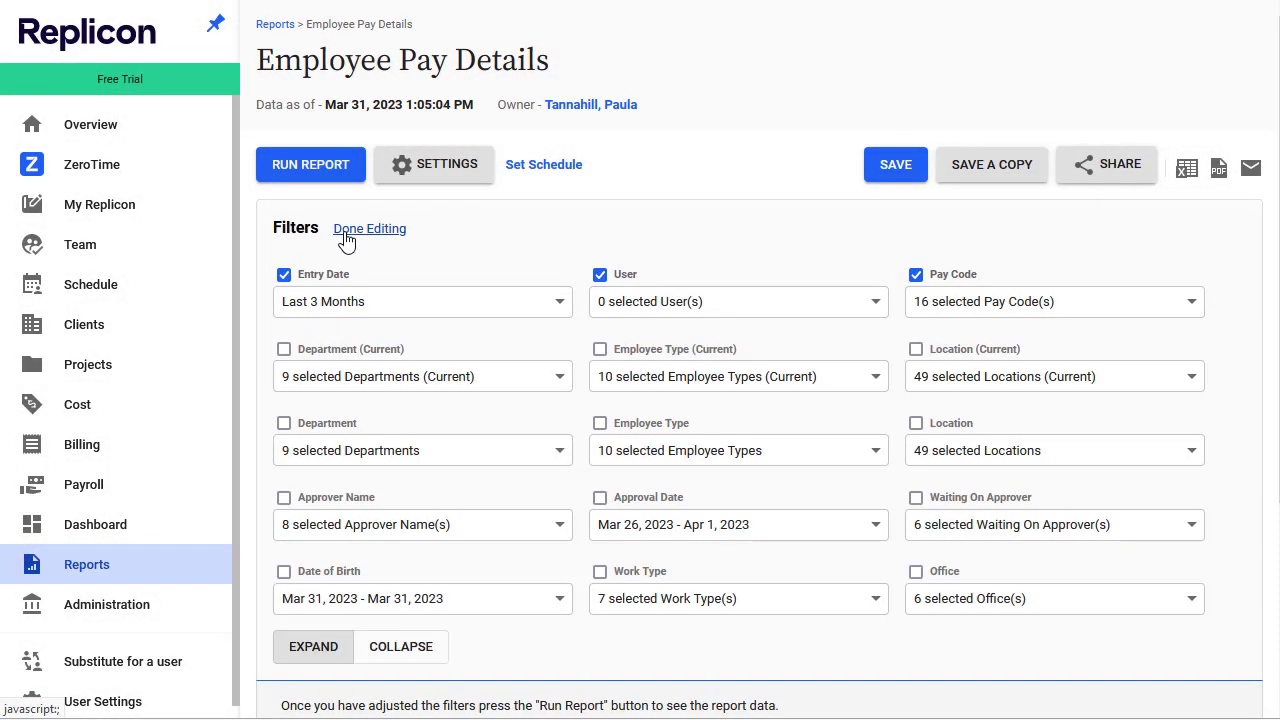
click(600, 350)
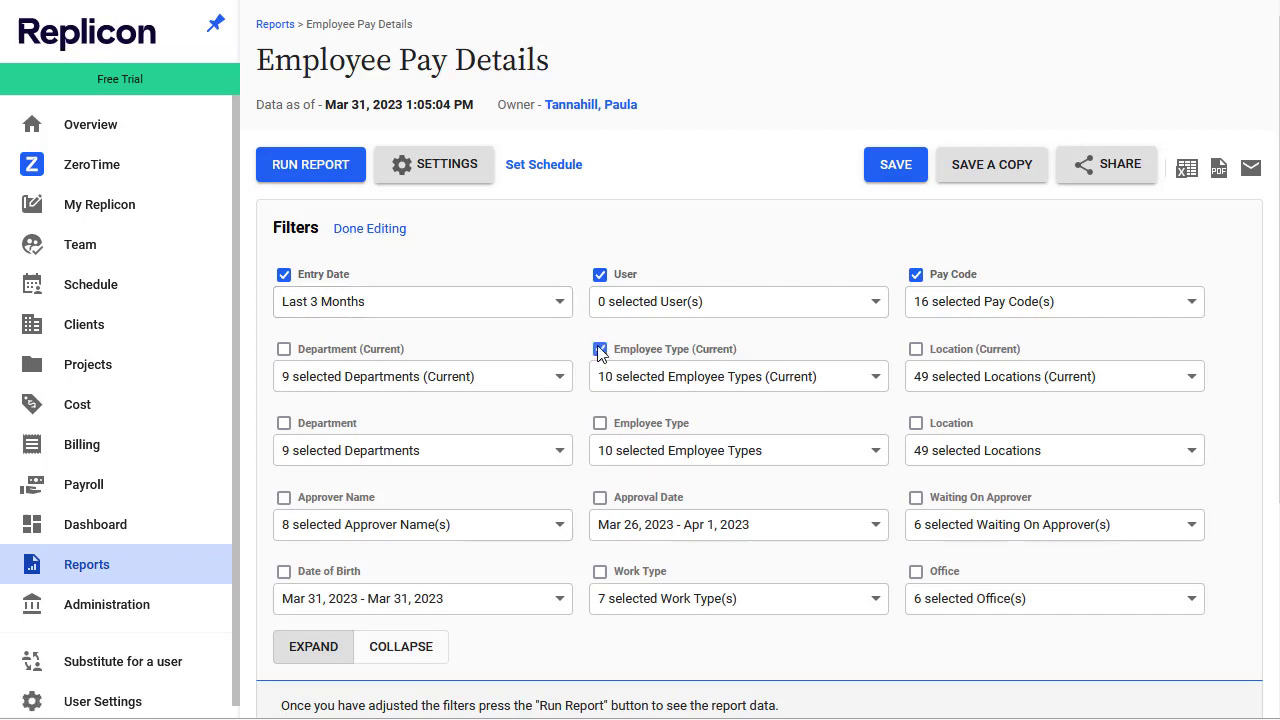
click(916, 276)
Step: Restrict the User filter to one specific user and choose a supervisor's name as a matching criterion
click(876, 301)
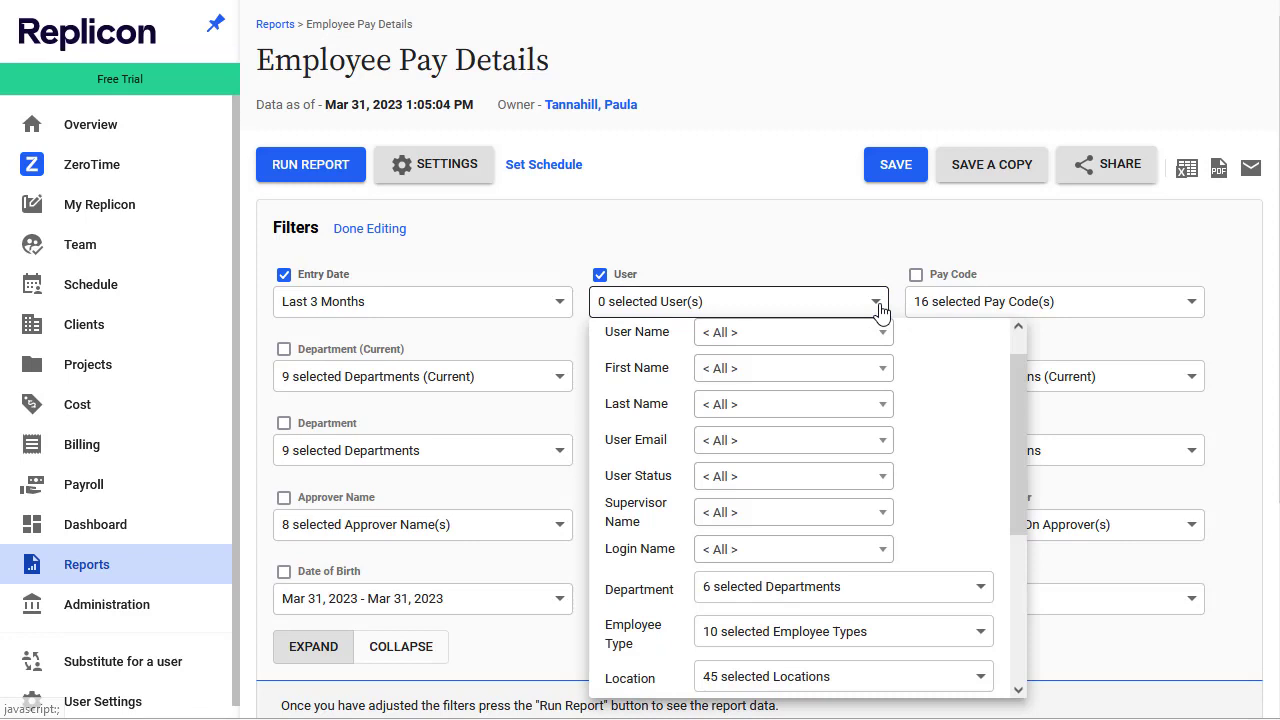
drag(1020, 386, 1031, 563)
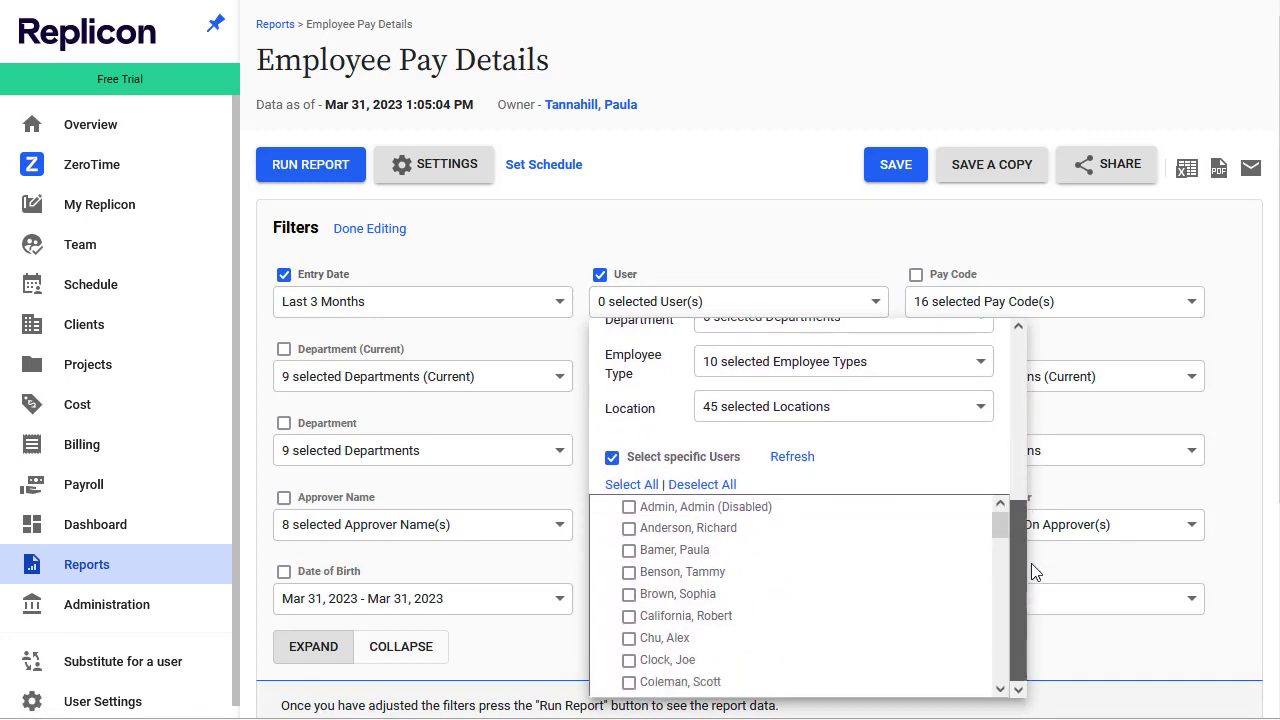
click(628, 551)
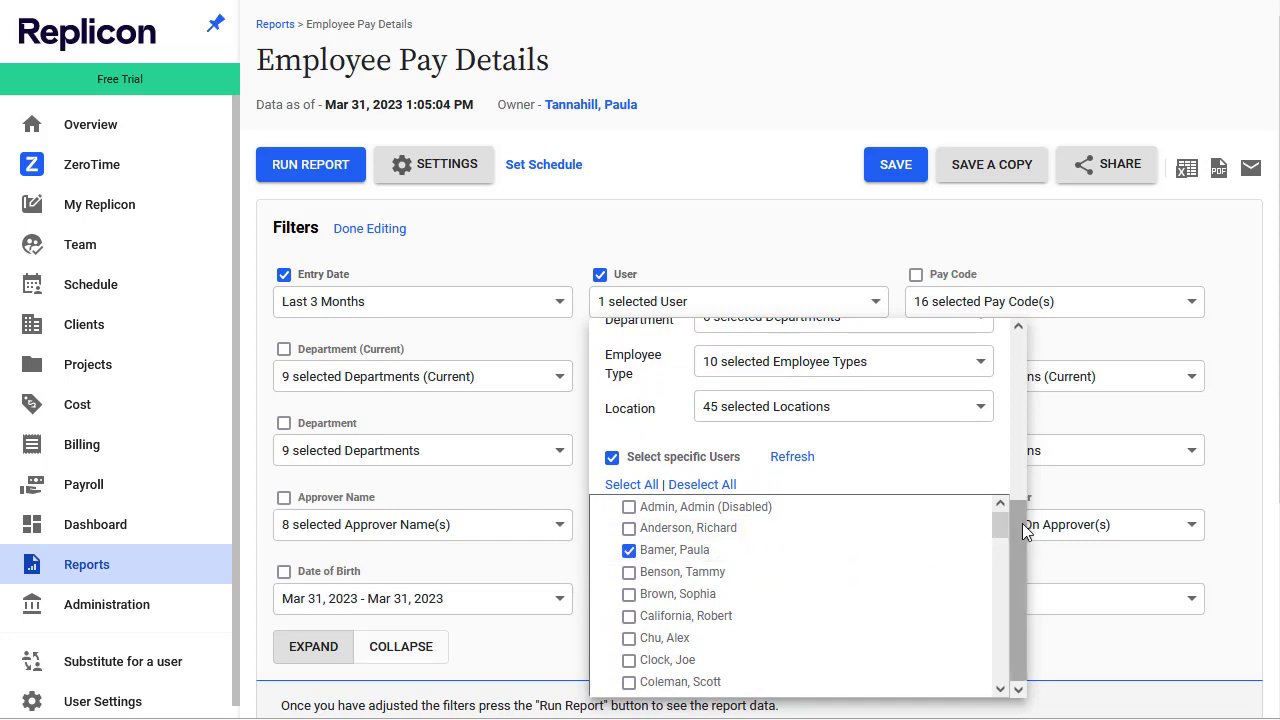
drag(1027, 532, 1035, 349)
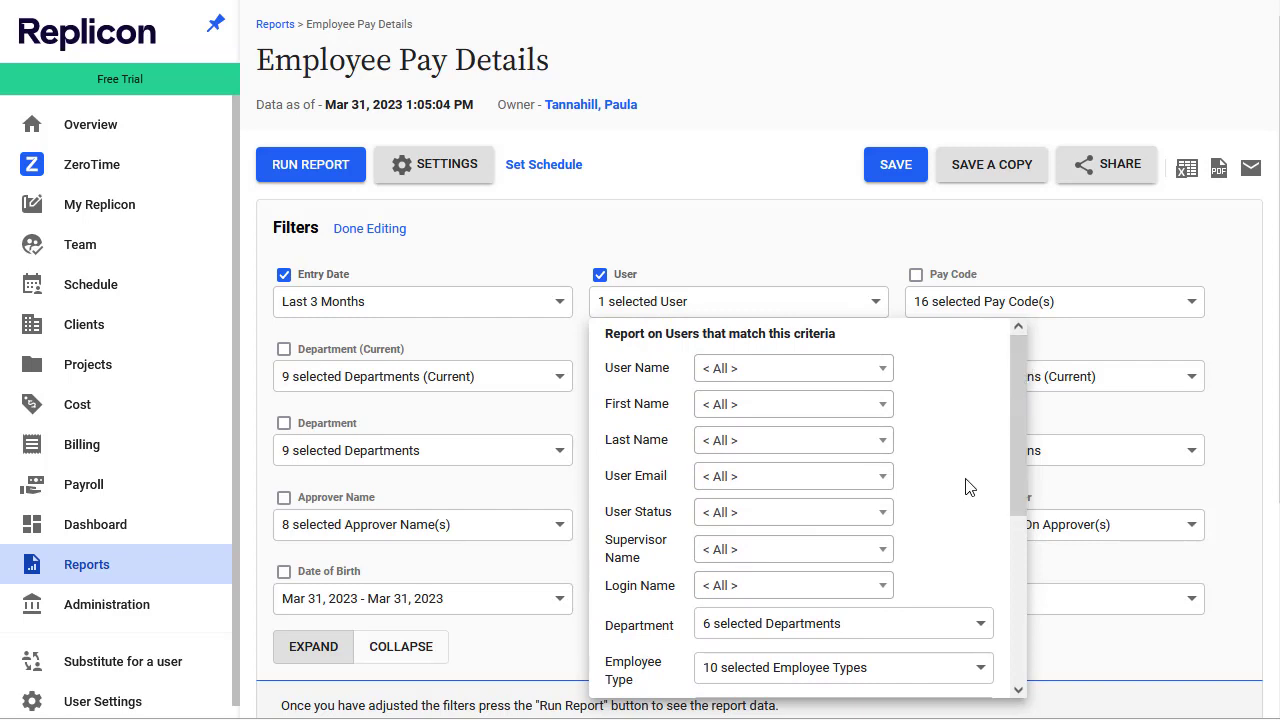
click(888, 560)
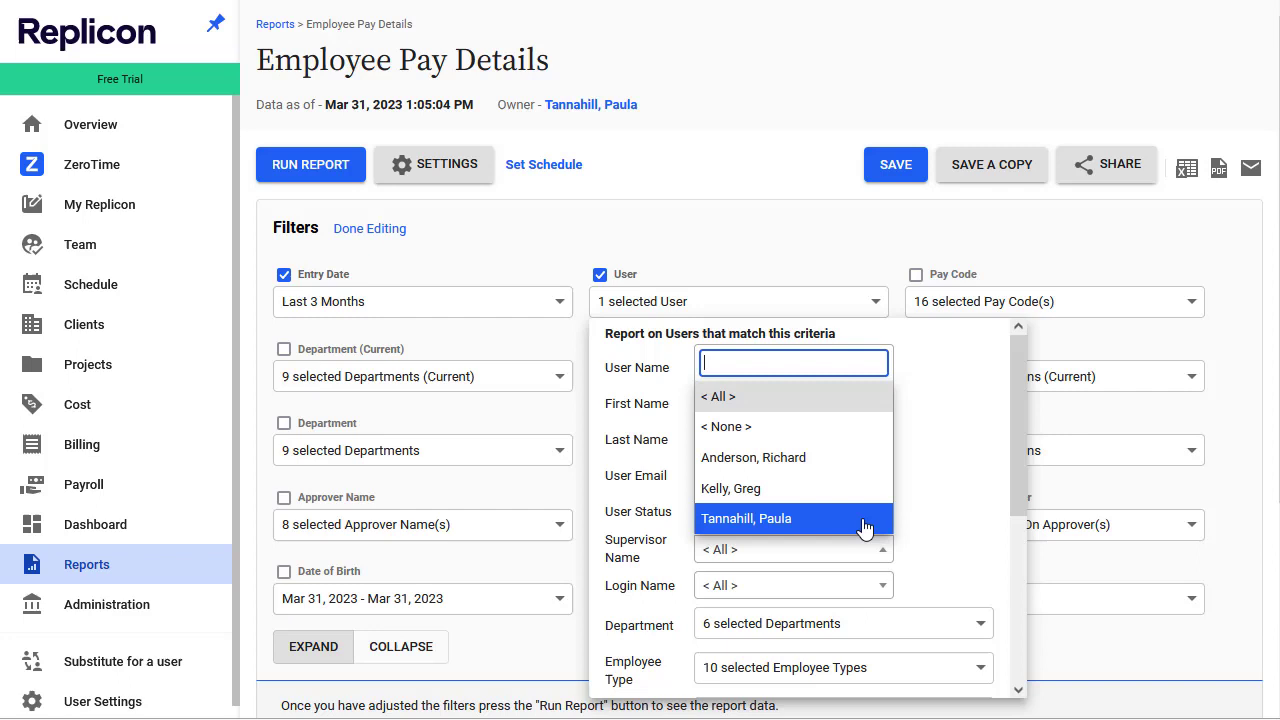
click(865, 527)
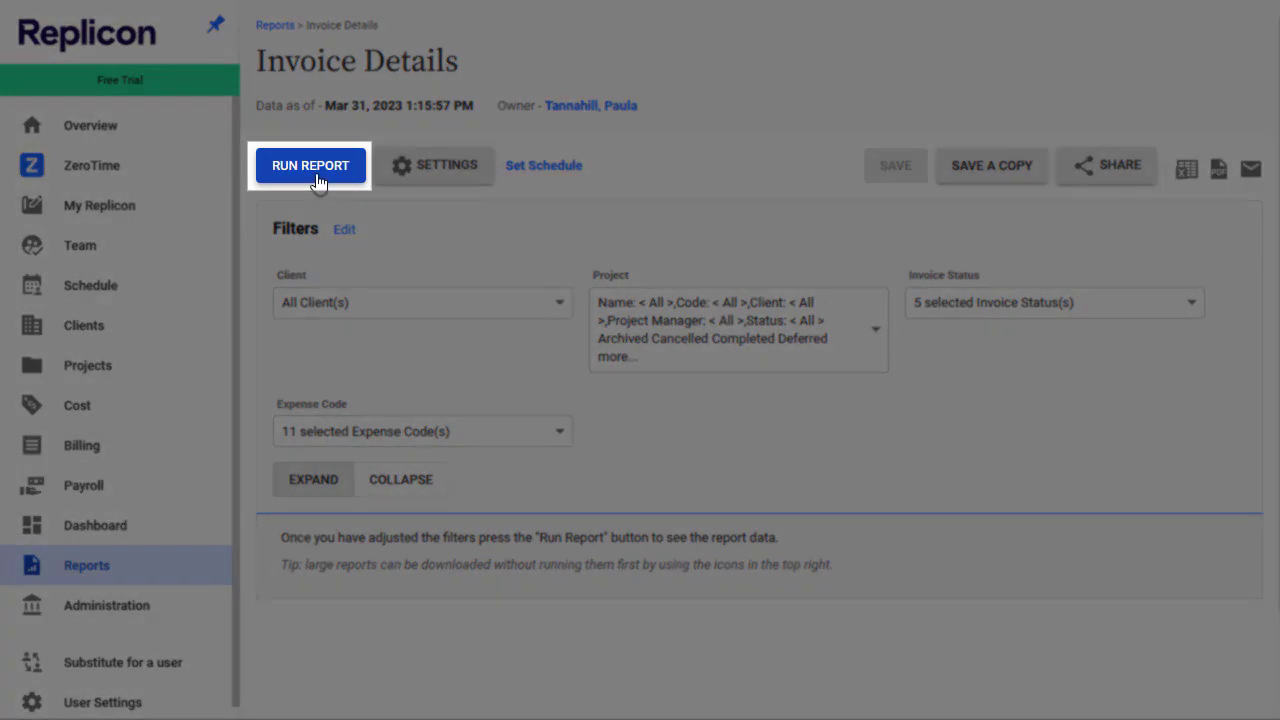
Step: Run the Invoice Details report and refresh its data
click(315, 175)
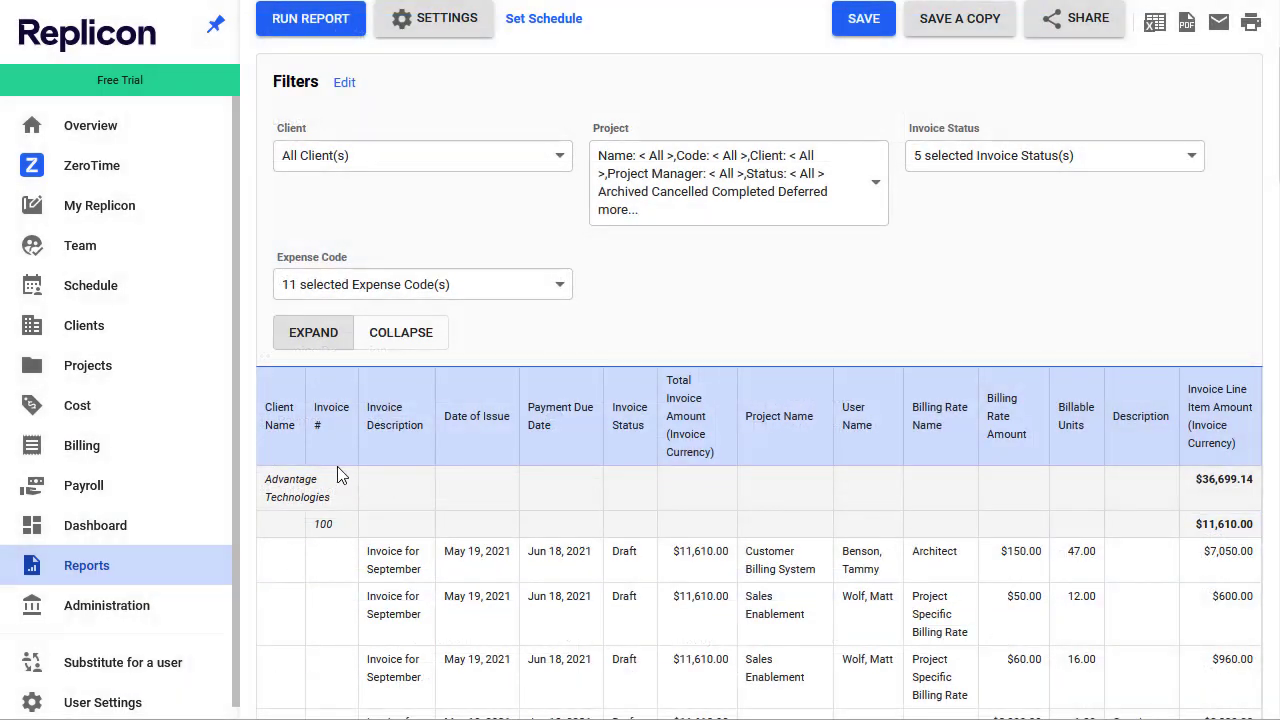
click(312, 32)
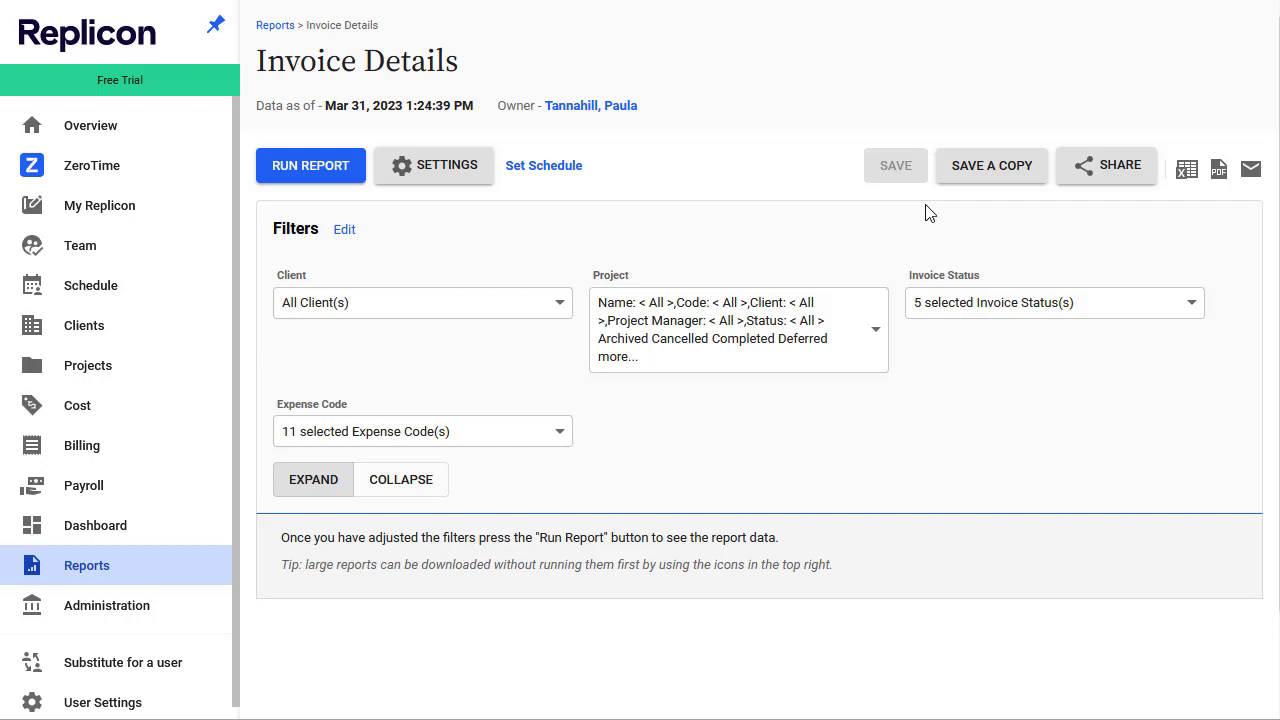
Step: Exclude the Issued status from the Invoice Status filter of the Invoice Details report
click(1116, 309)
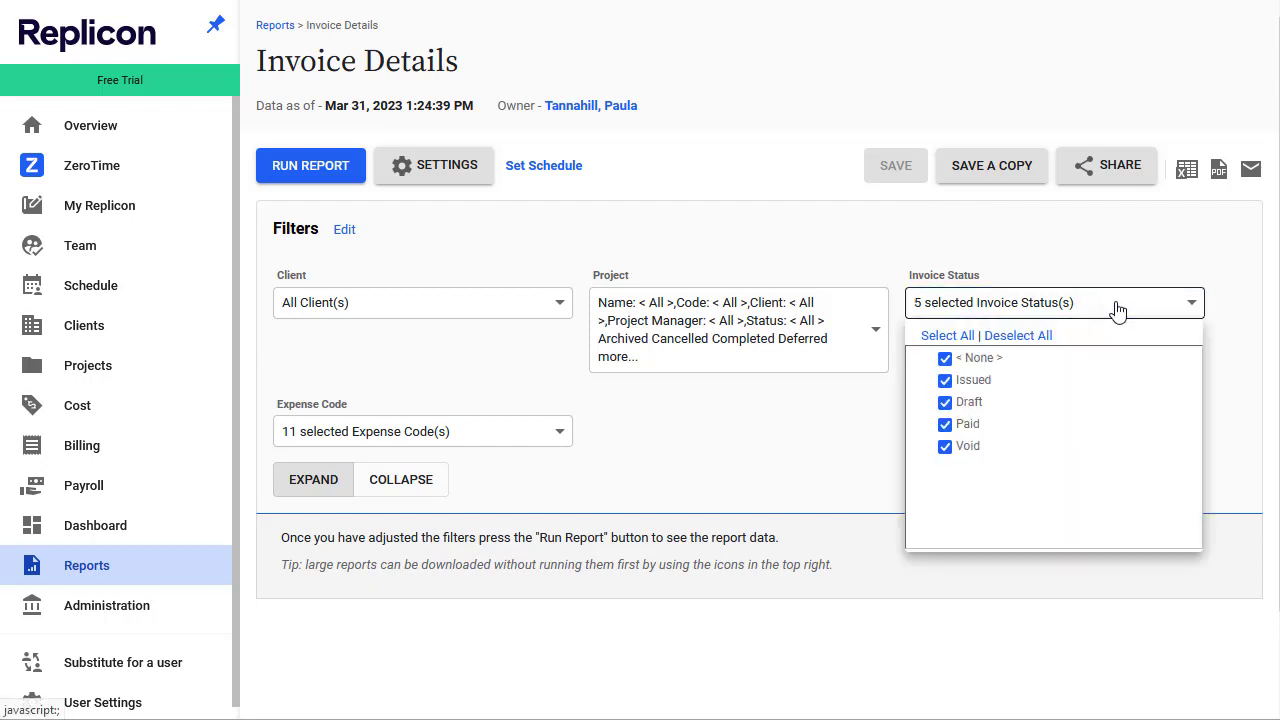
click(946, 381)
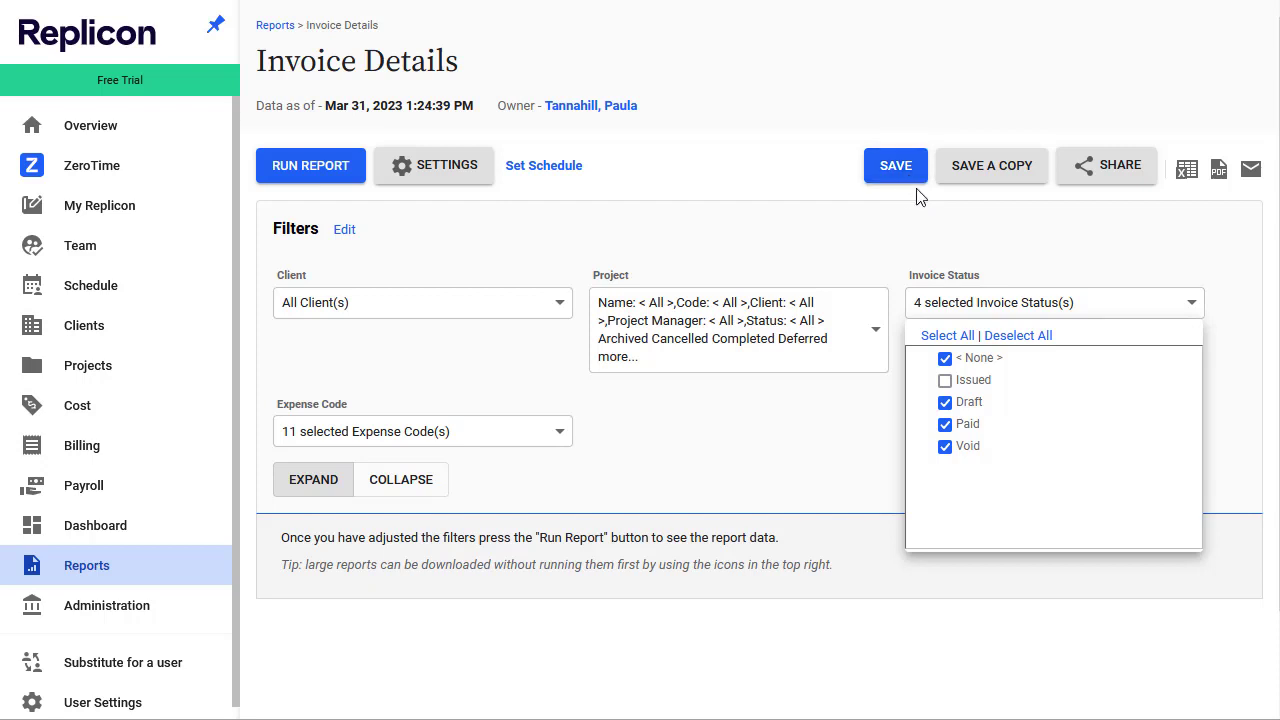
click(1020, 185)
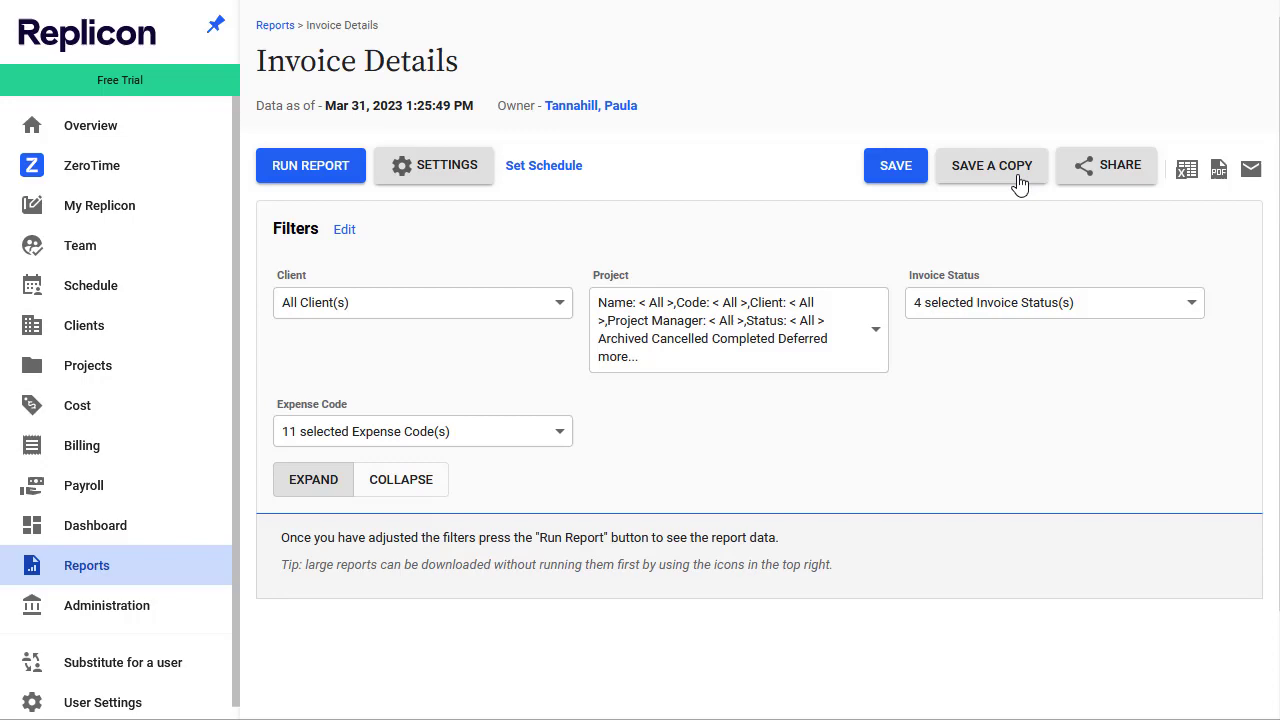
Step: Save a copy of the Invoice Details report named "Invoice data"
click(1018, 184)
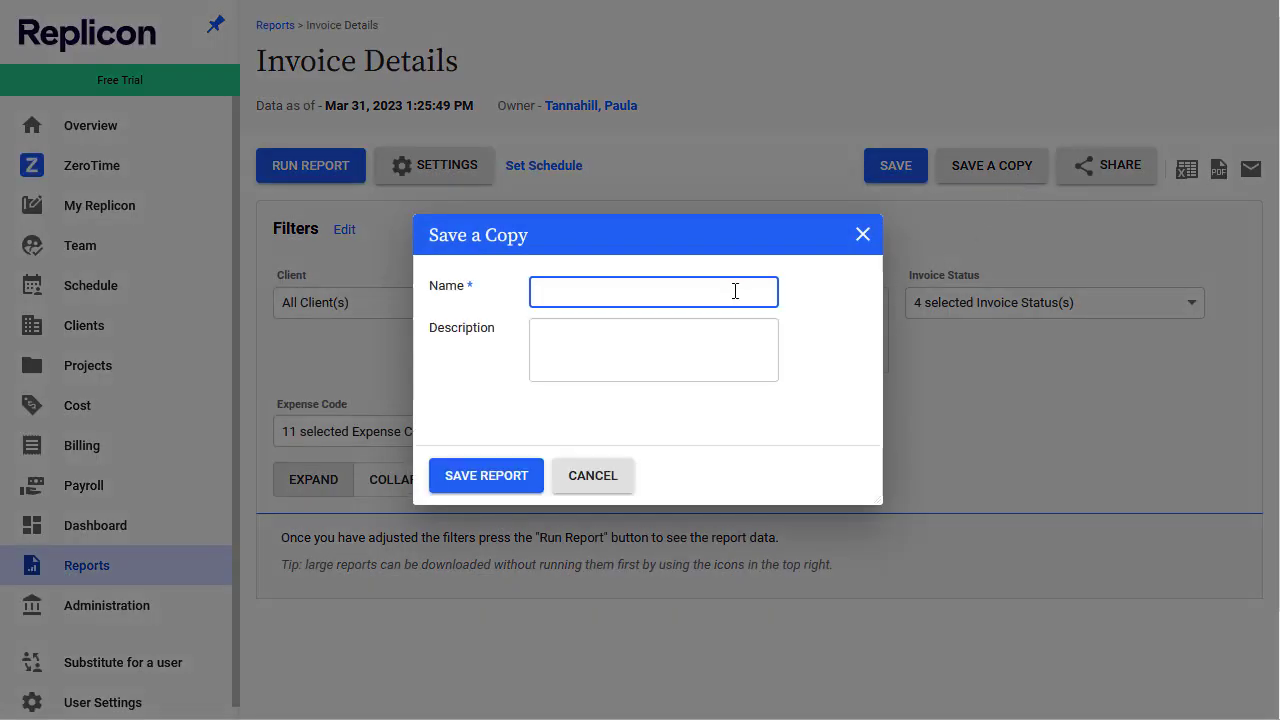
text(Invoice data)
click(505, 478)
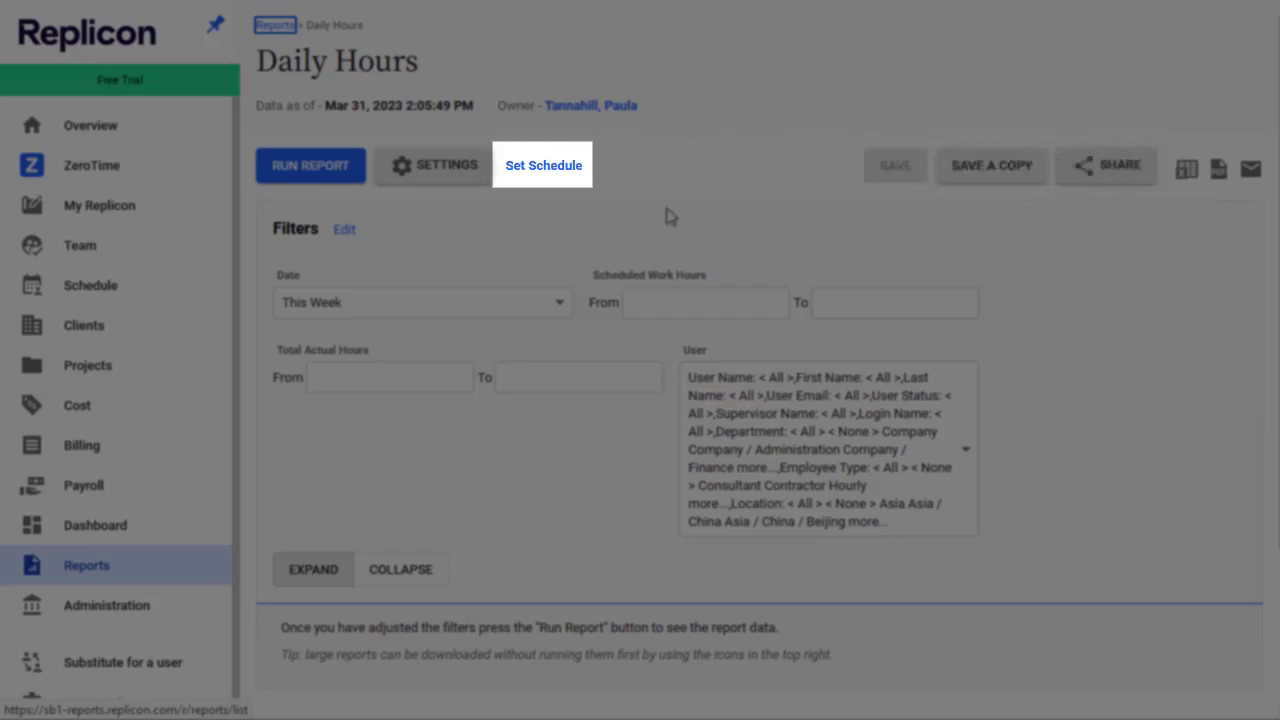
Step: View the scheduling options for the Daily Hours report and cancel without adding a schedule
click(543, 176)
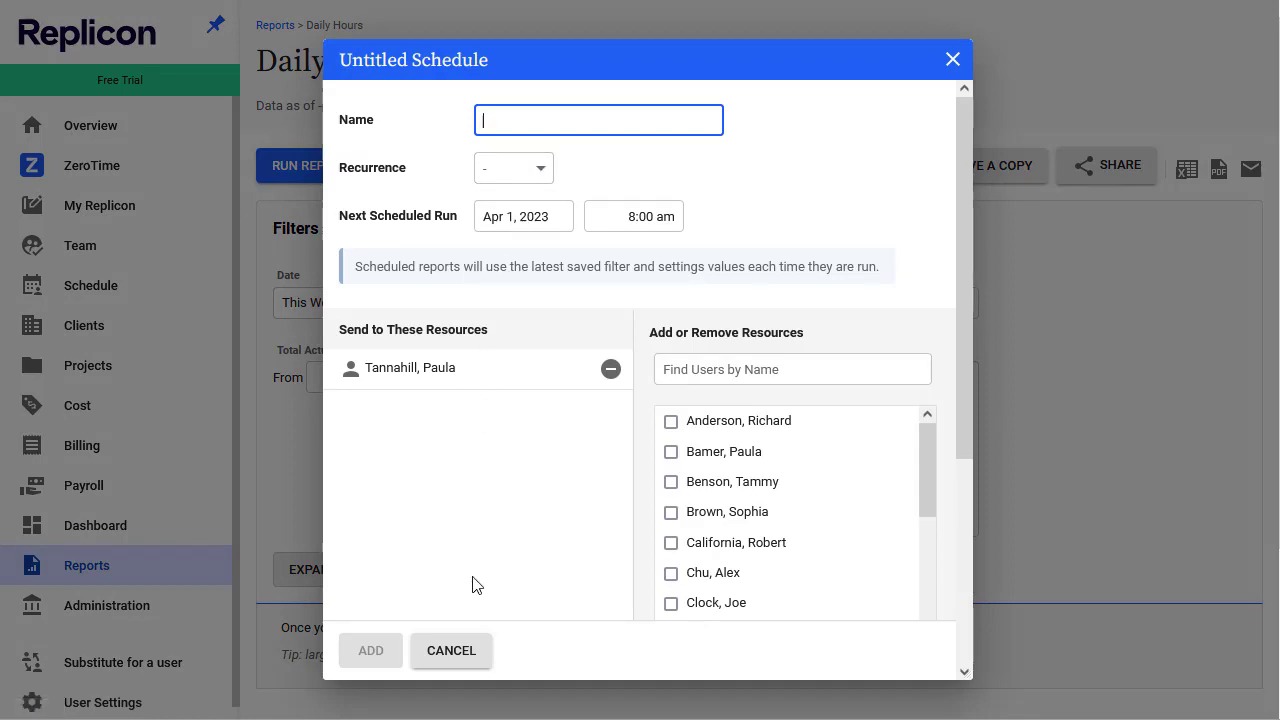
click(474, 652)
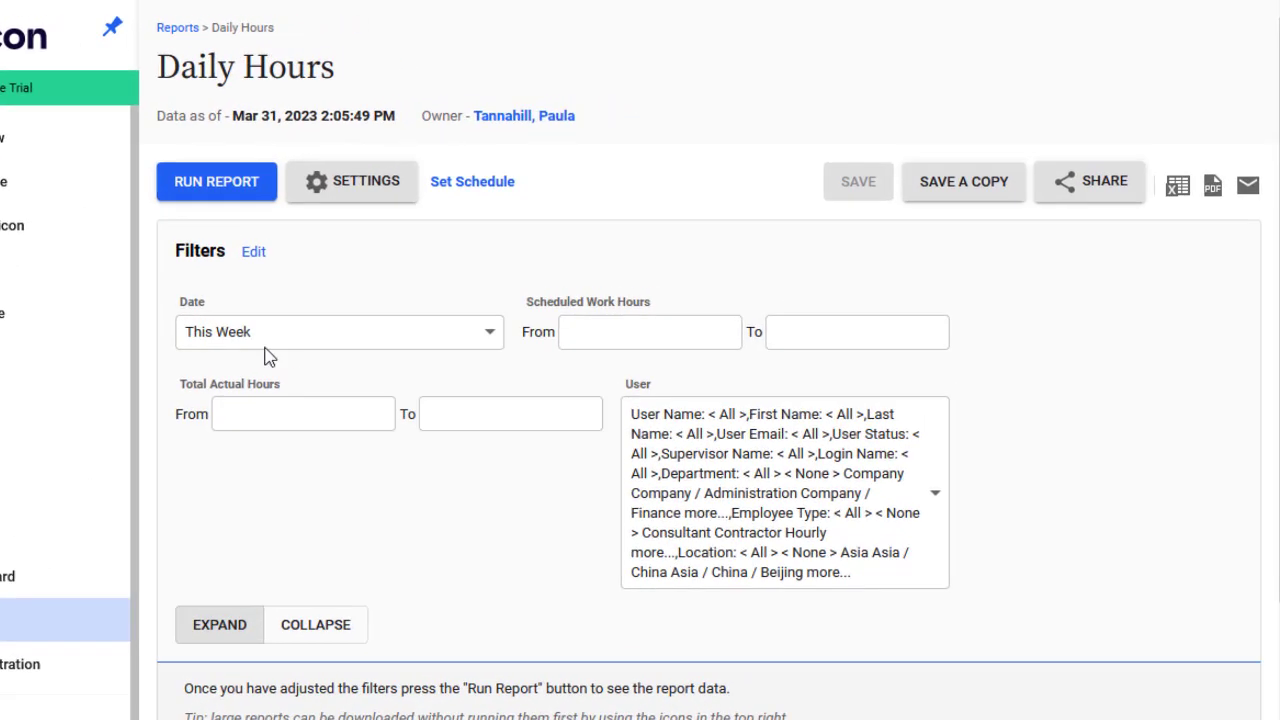
Step: Leave the Daily Hours report and show the Timesheet category in the list of reports
click(335, 172)
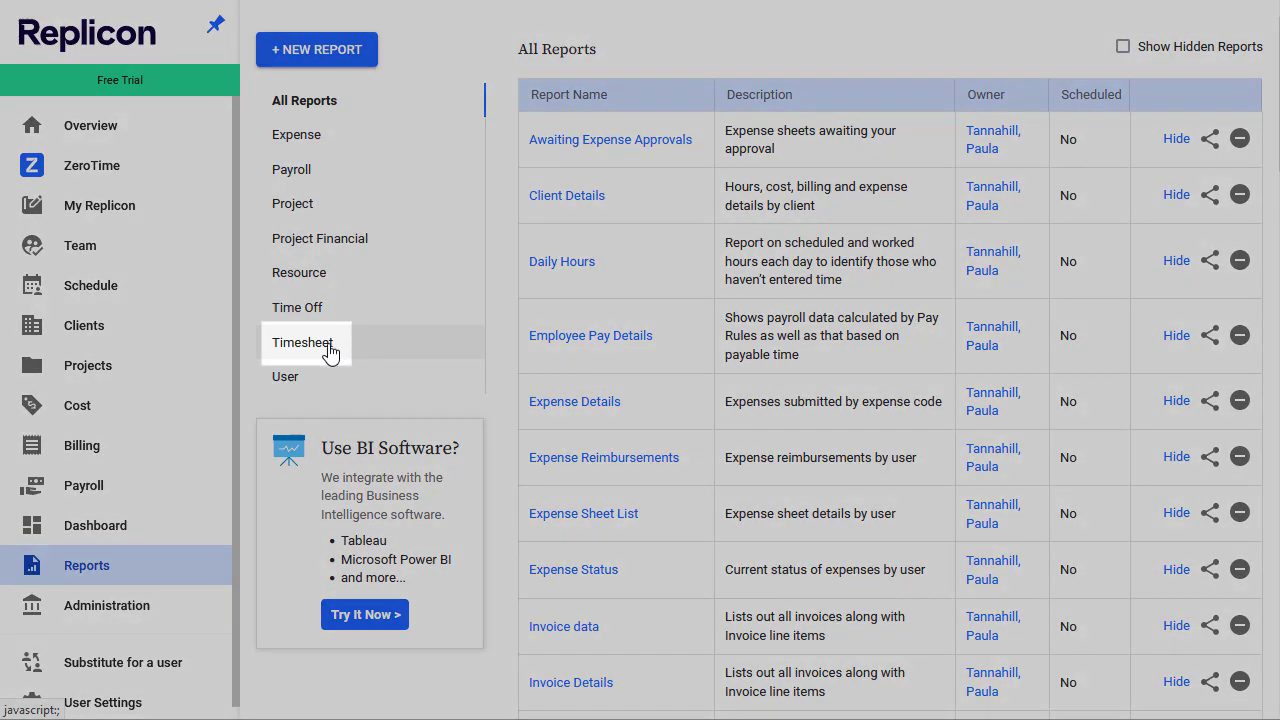
click(302, 343)
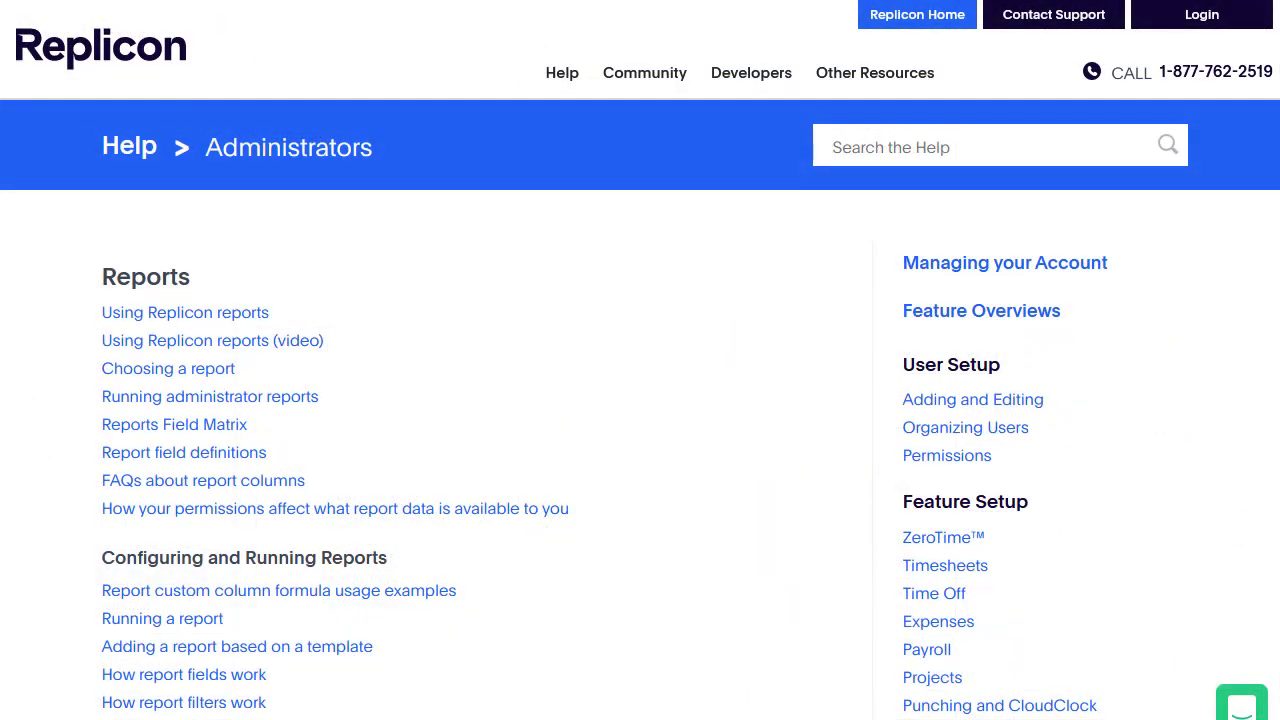
Step: Browse the Reports help topics for administrators and read through the Report field definitions article
scroll(640, 450, down, 5)
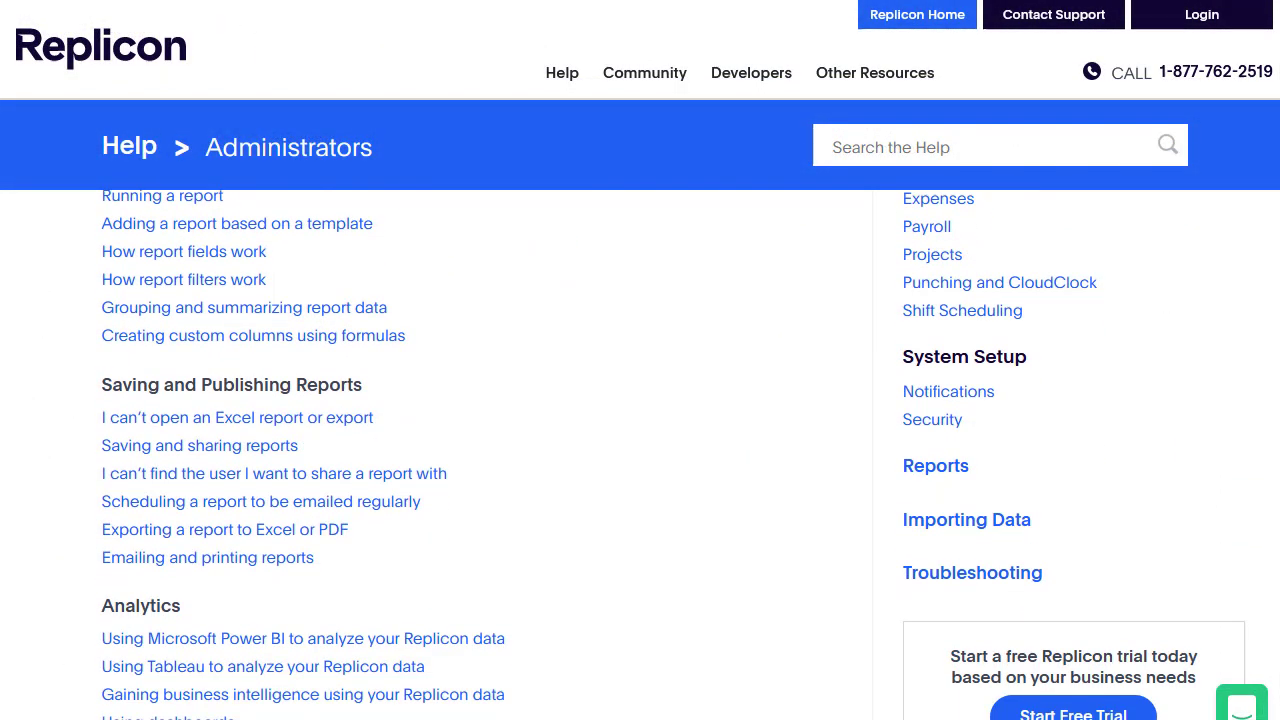
scroll(640, 450, up, 5)
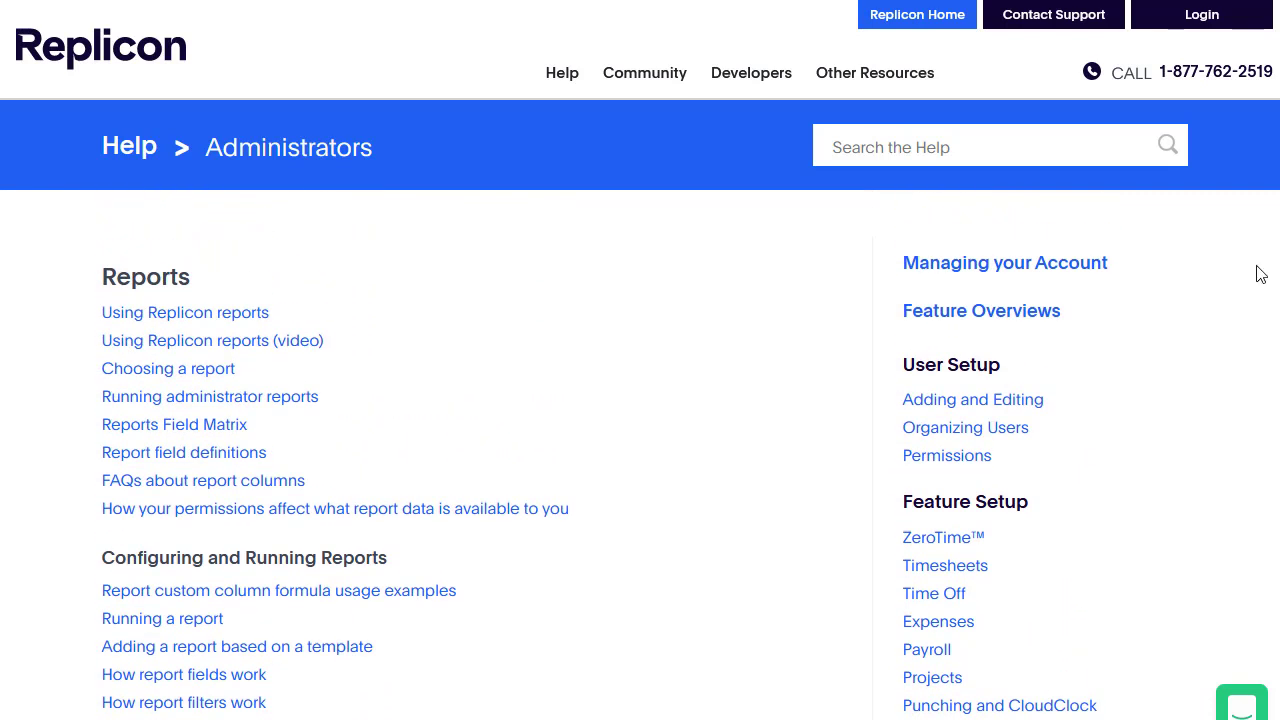
click(258, 457)
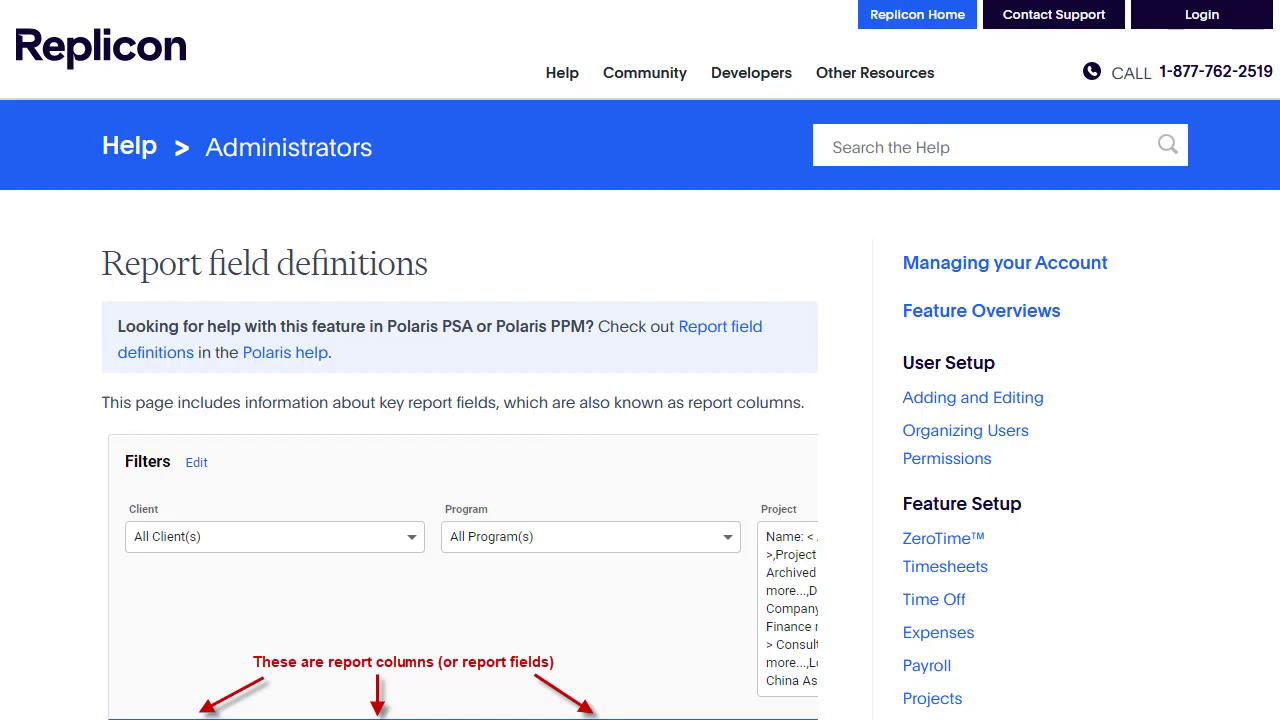
scroll(460, 450, down, 14)
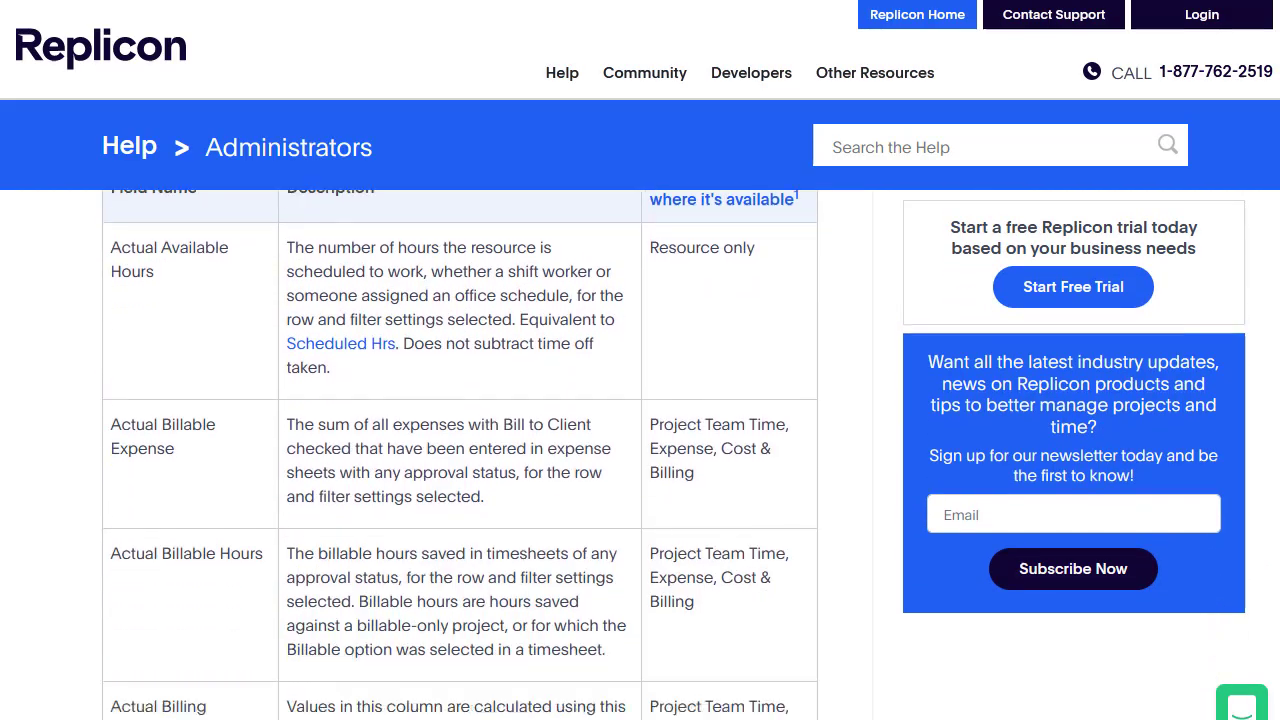
scroll(460, 450, down, 3)
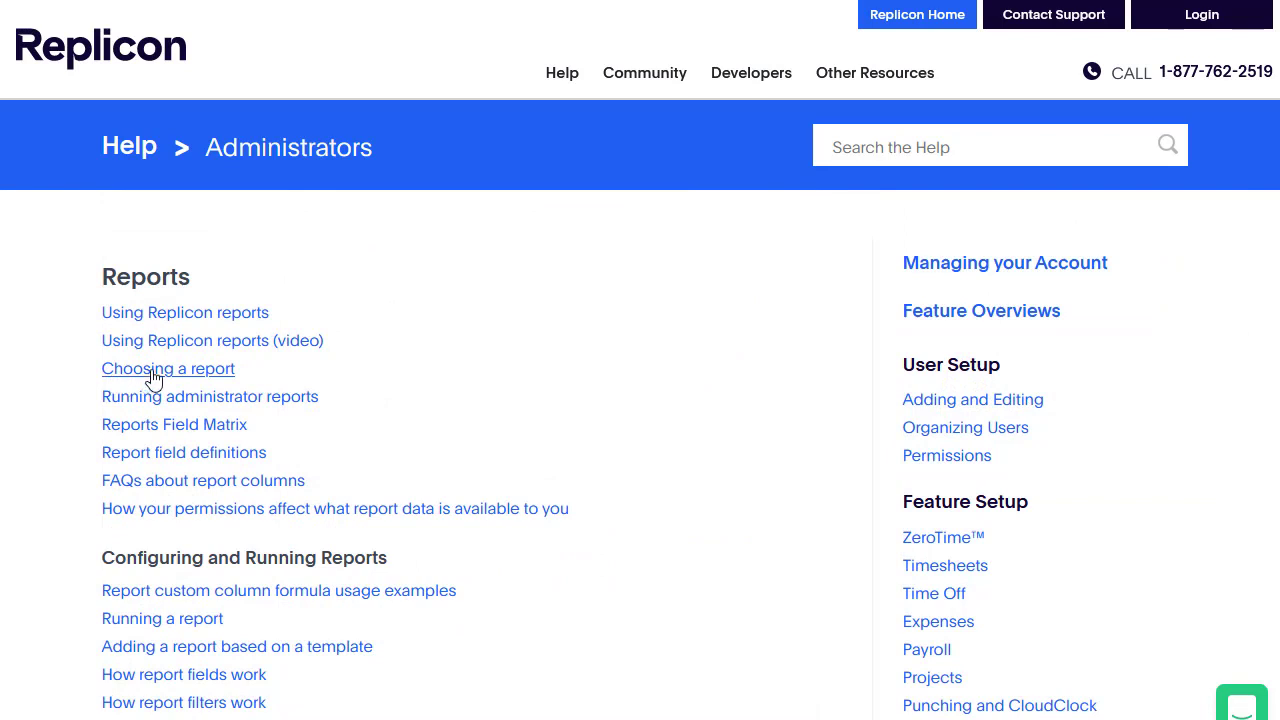
Step: Open the Choosing a report help topic and look through the Fields matrix of report fields by report template
click(154, 372)
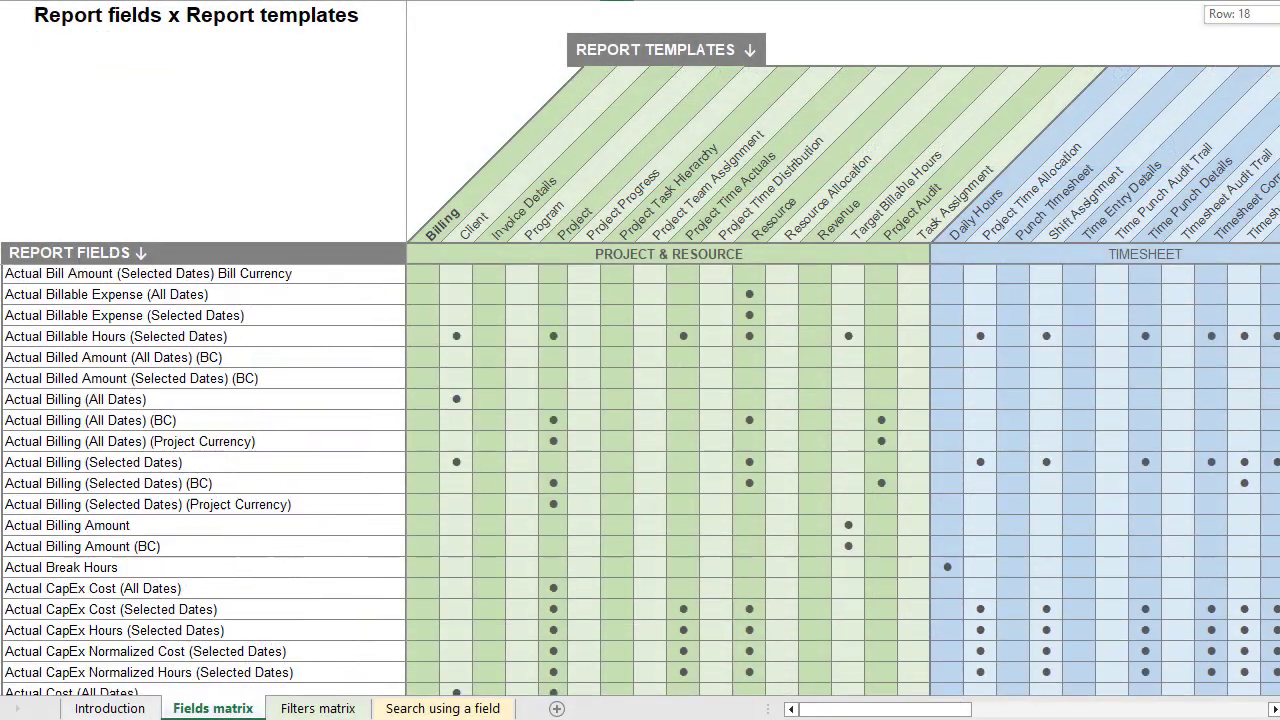
scroll(640, 480, down, 5)
scroll(640, 480, down, 20)
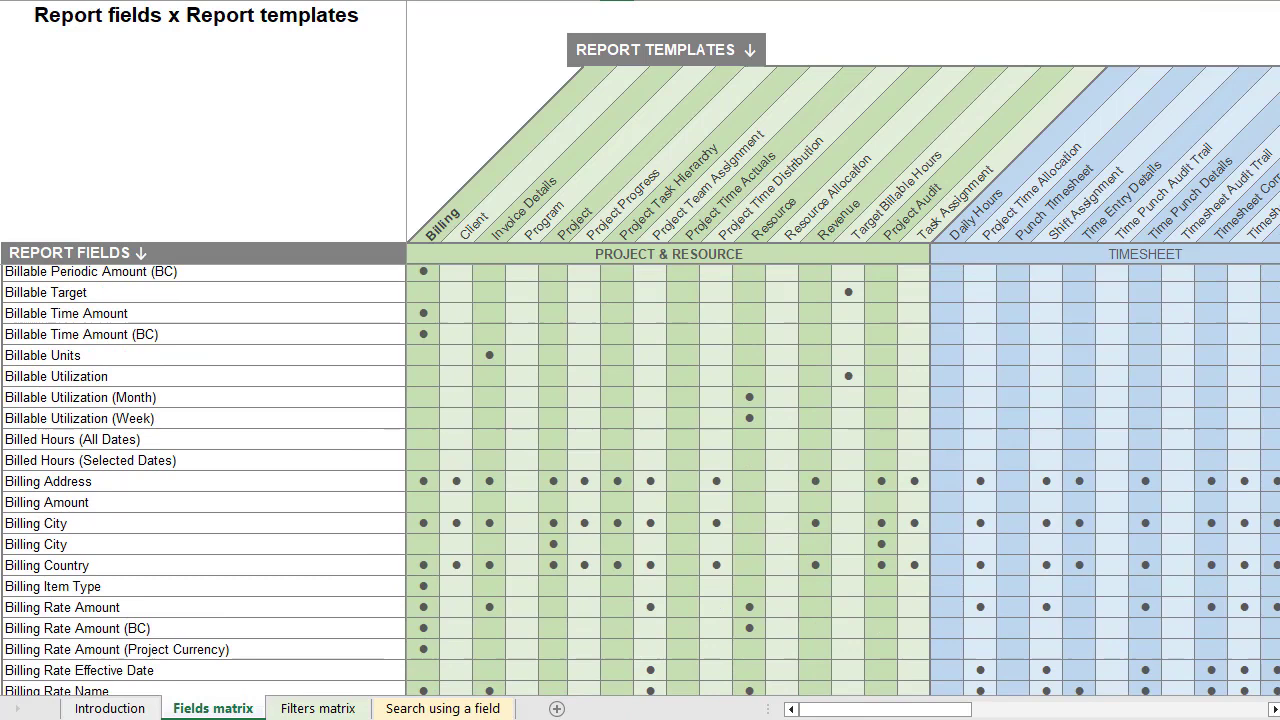
drag(880, 709, 1063, 709)
Step: Use the field search sheet to find which report templates include the field "client address"
click(456, 711)
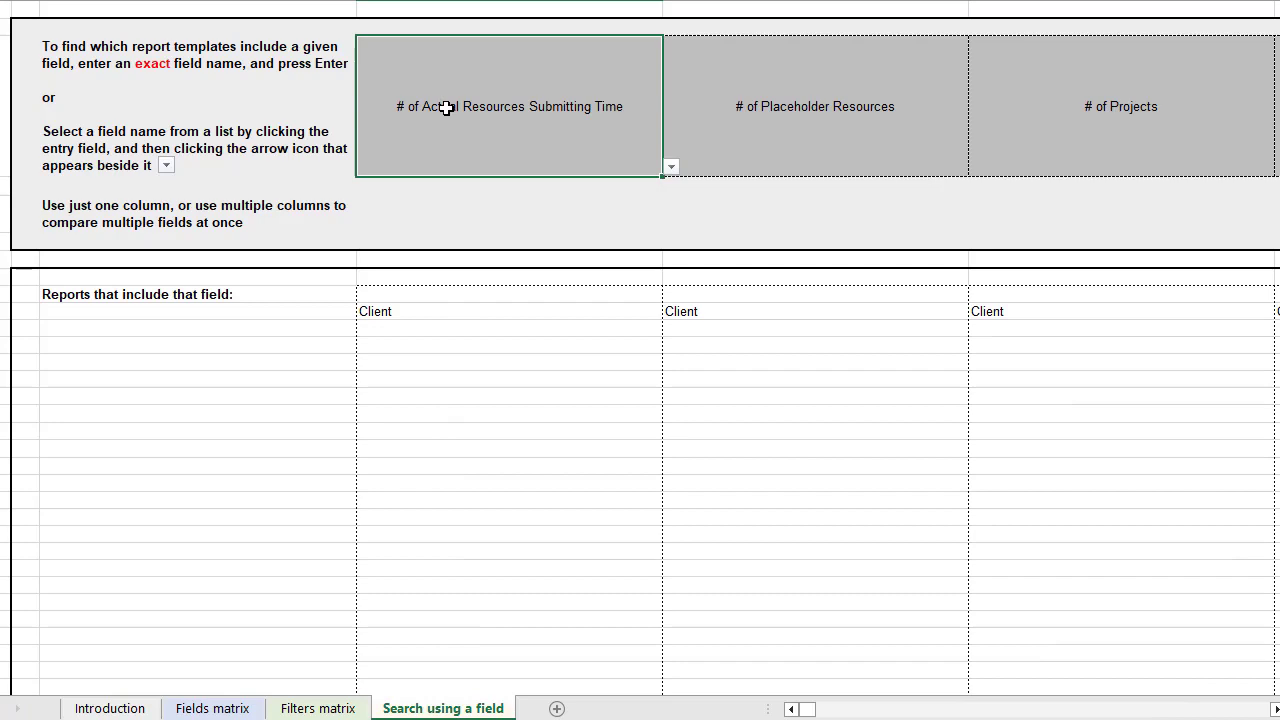
text(client address)
key(Return)
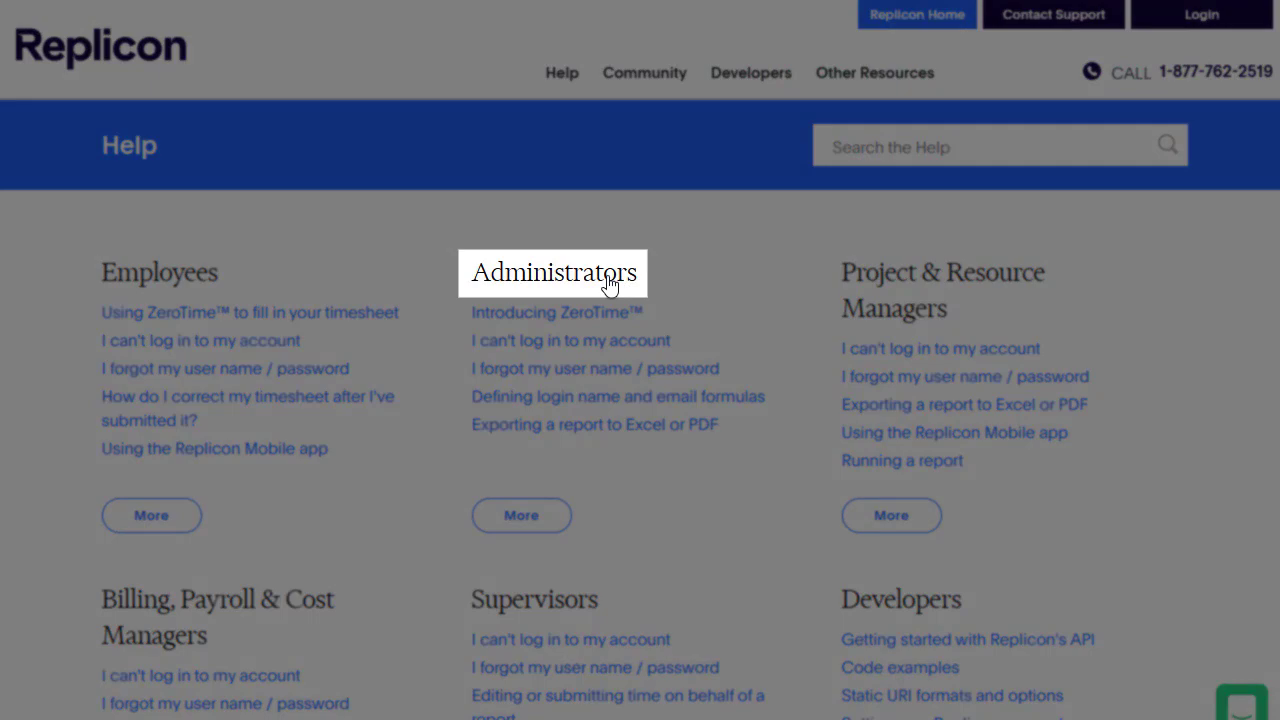
Step: Open the Reports topics in the Administrators section of the Replicon help site
click(607, 280)
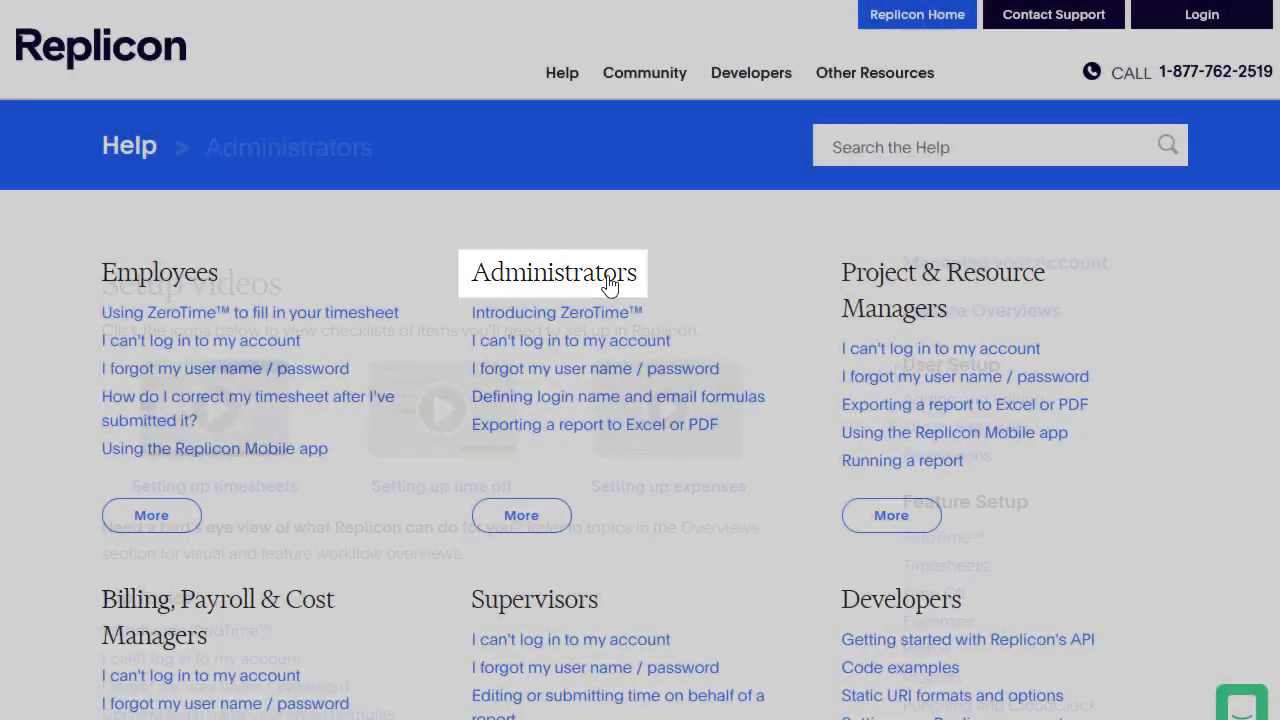
scroll(606, 280, down, 4)
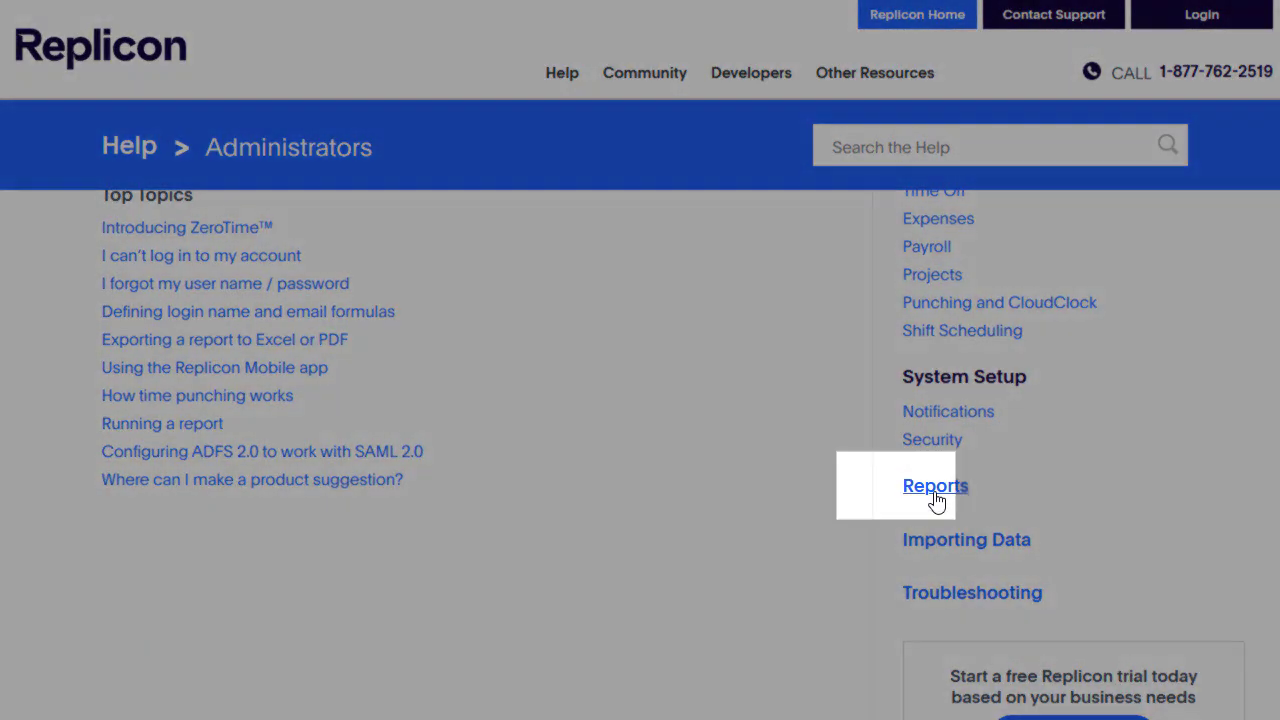
click(935, 492)
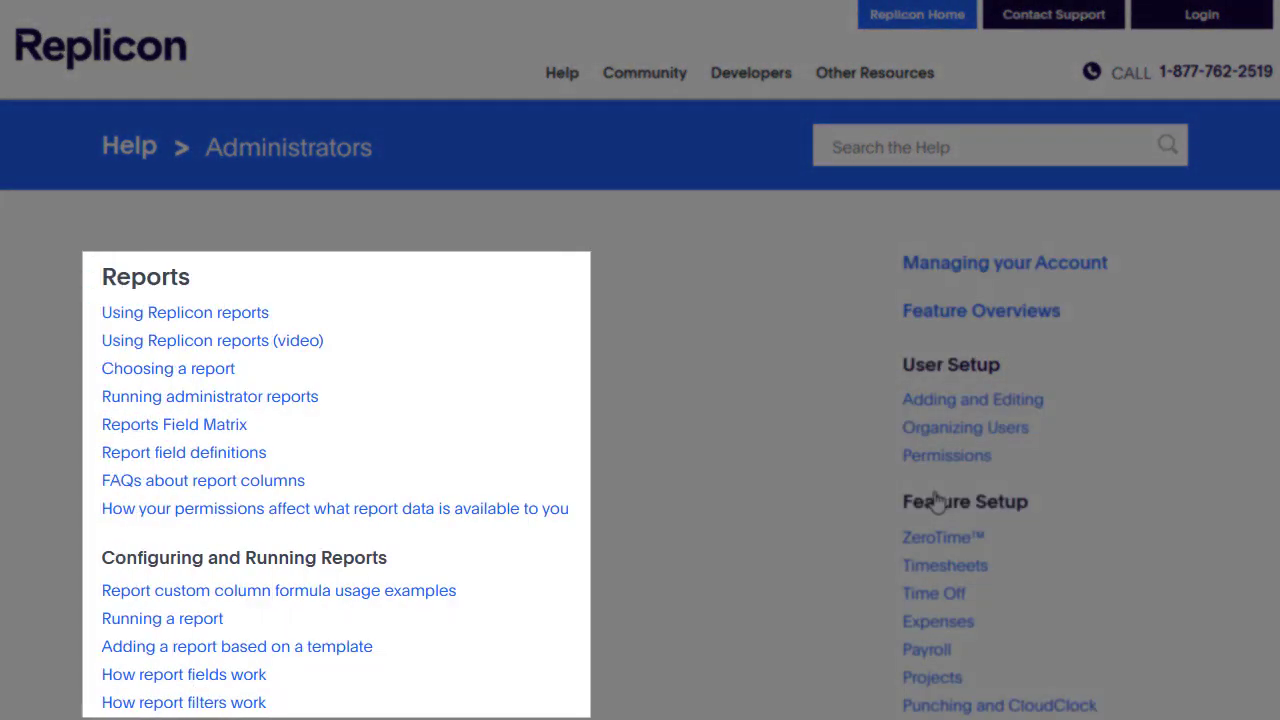